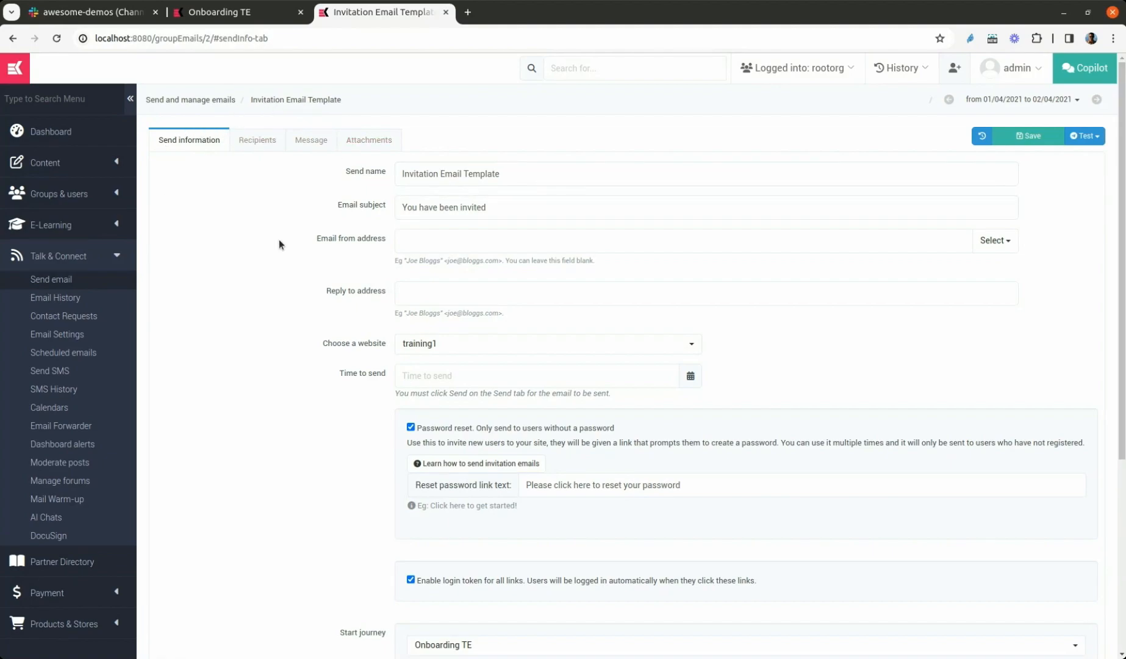
Review the invitation email template's send information, message preview and start journey setting
{"action": "scroll", "coordinate": [239, 252], "scroll_direction": "down", "scroll_amount": 3}
{"action": "scroll", "coordinate": [245, 257], "scroll_direction": "up", "scroll_amount": 3}
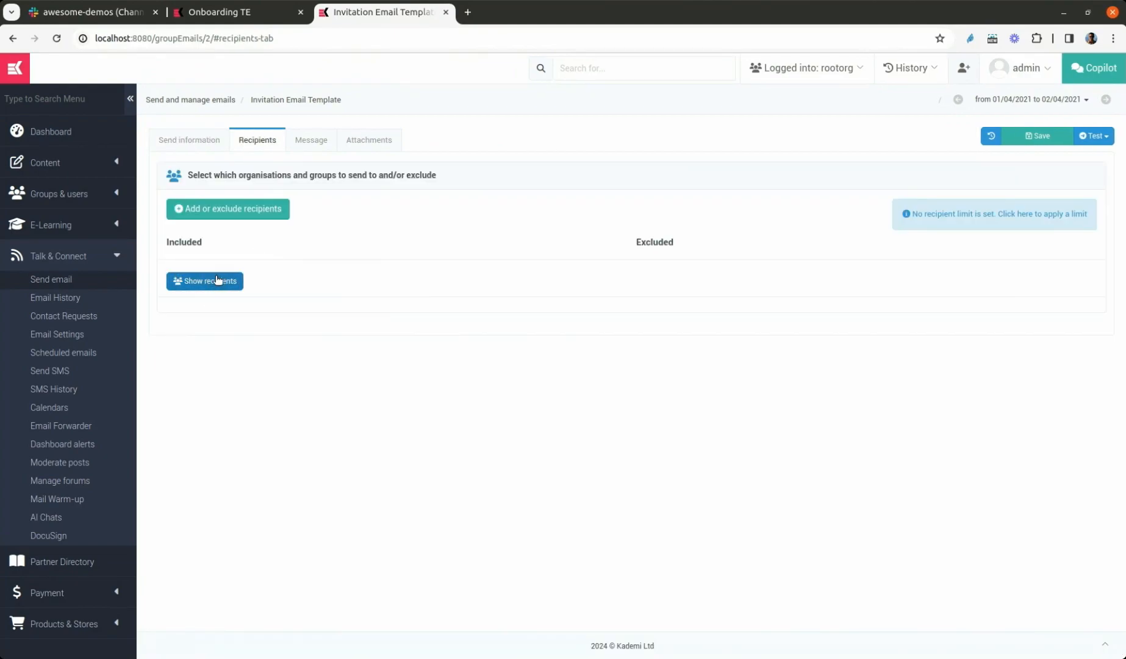
{"action": "left_click", "coordinate": [312, 139]}
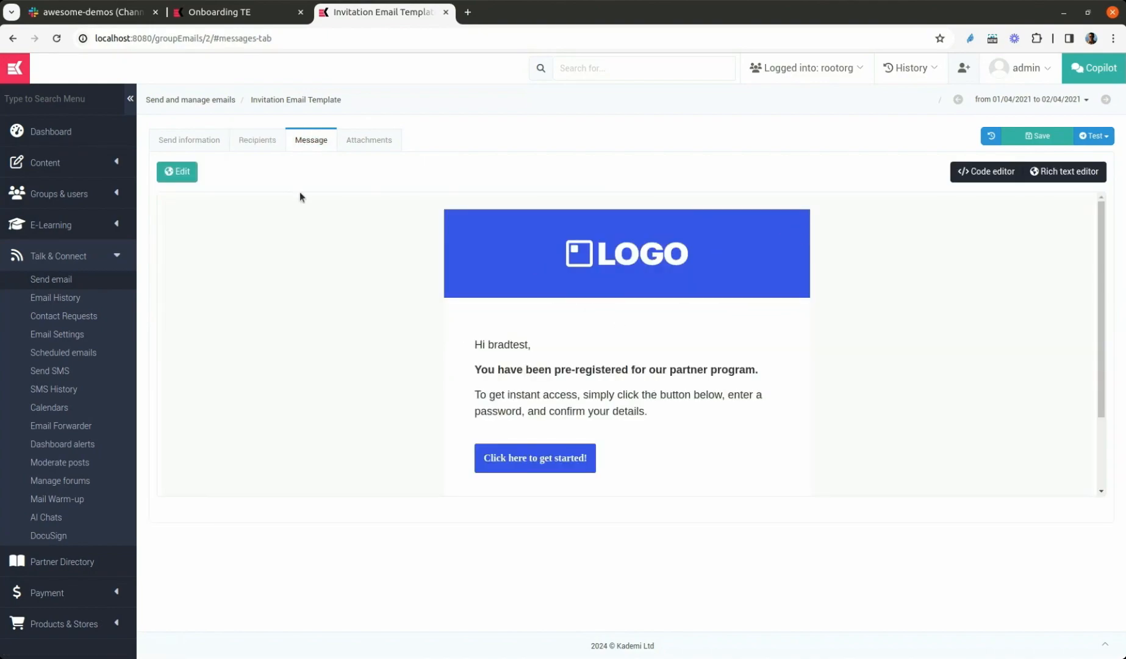
{"action": "left_click", "coordinate": [210, 140]}
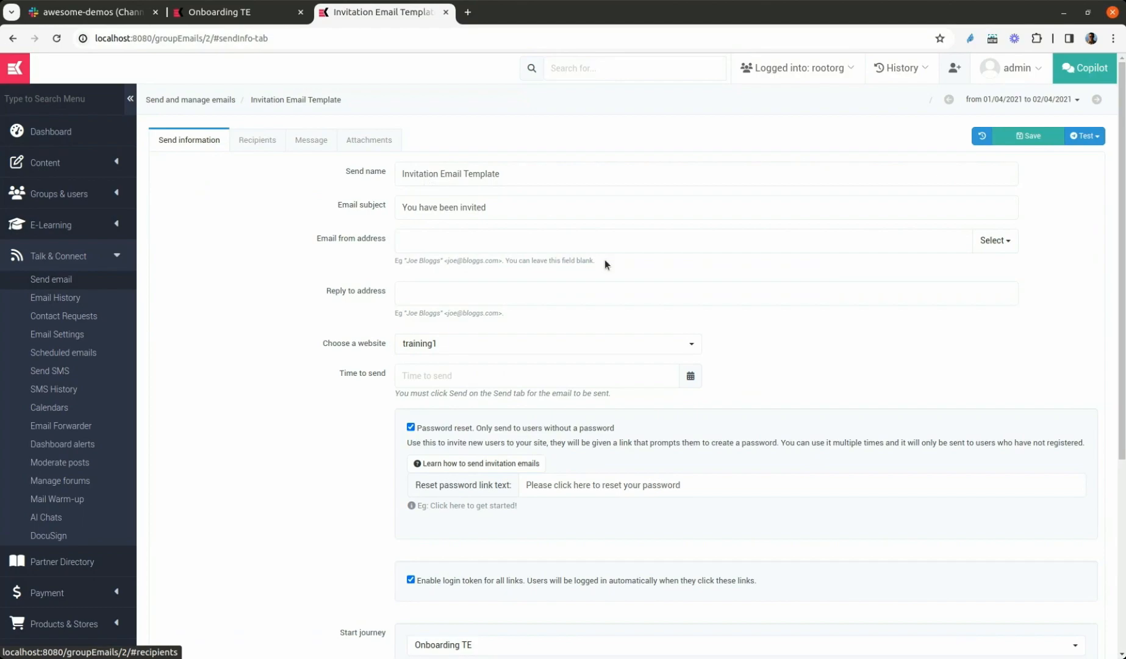
{"action": "scroll", "coordinate": [576, 327], "scroll_direction": "down", "scroll_amount": 5}
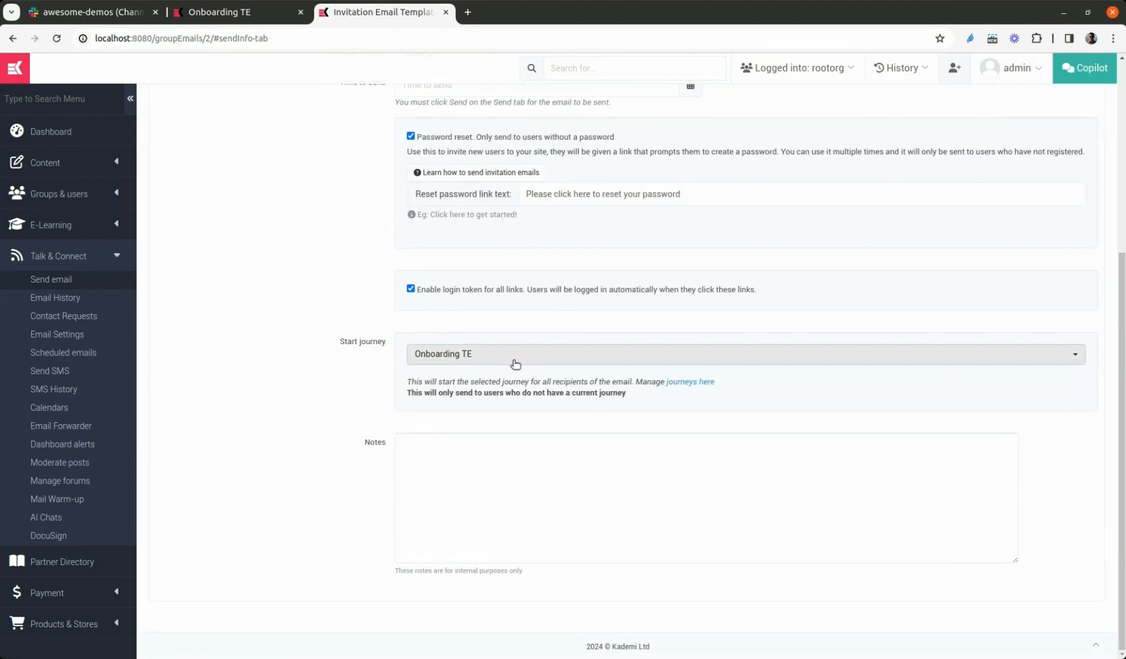
Examine the Onboarding TE journey's node flow, from the invitation start to the welcome email
{"action": "left_click", "coordinate": [207, 13]}
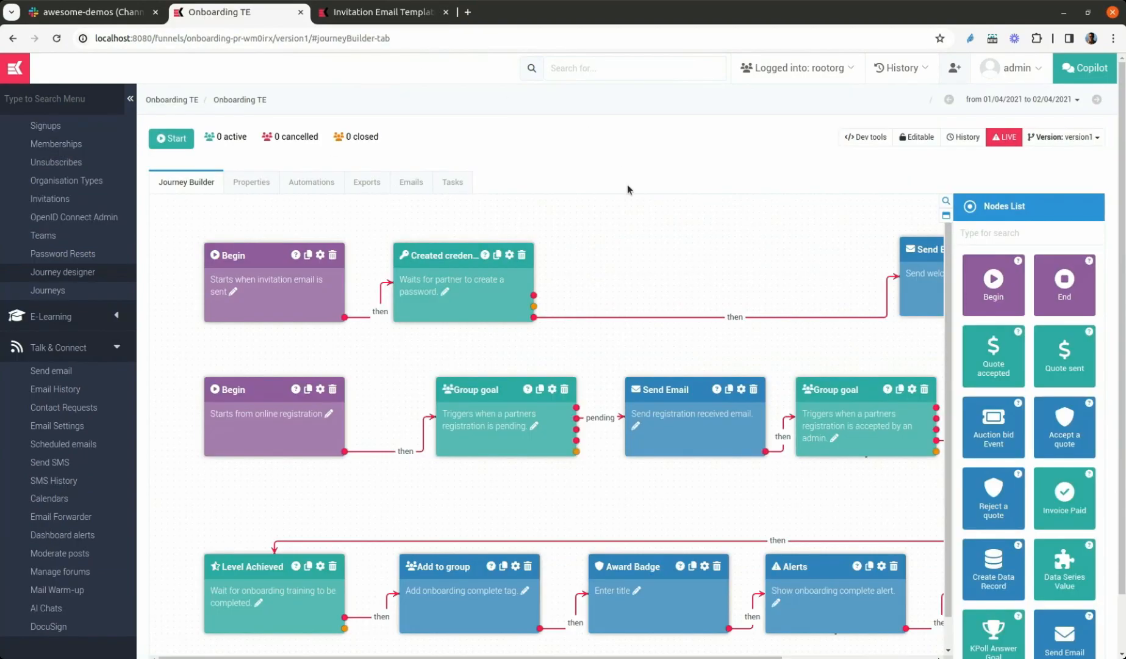
{"action": "scroll", "coordinate": [626, 271], "scroll_direction": "down", "scroll_amount": 1}
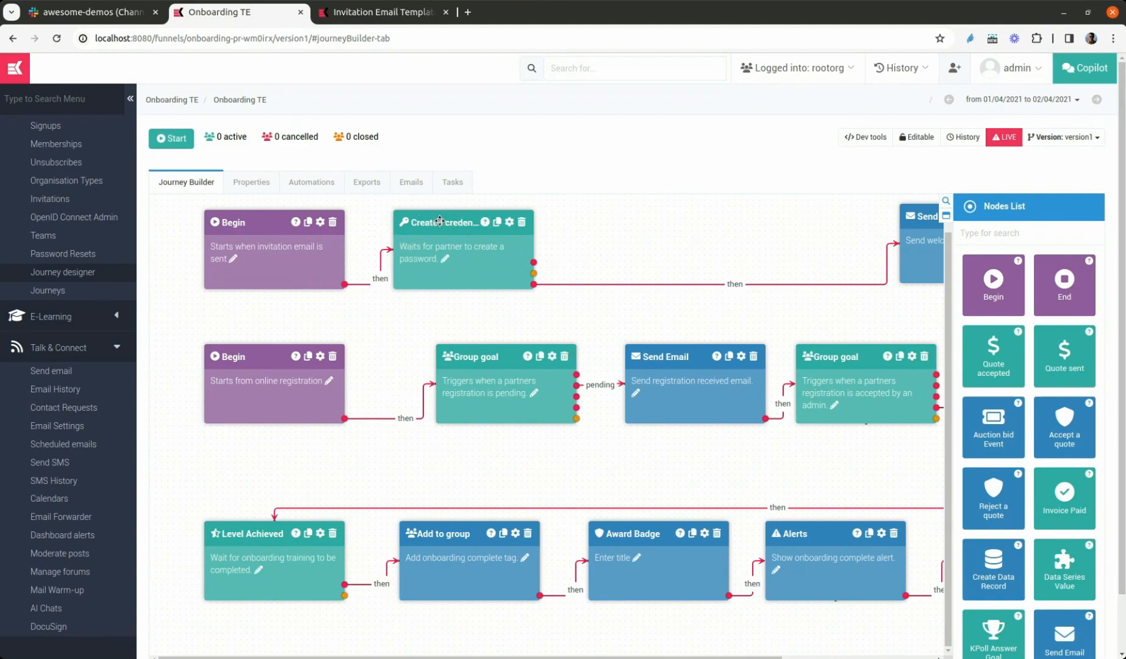
{"action": "scroll", "coordinate": [549, 232], "scroll_direction": "right", "scroll_amount": 3}
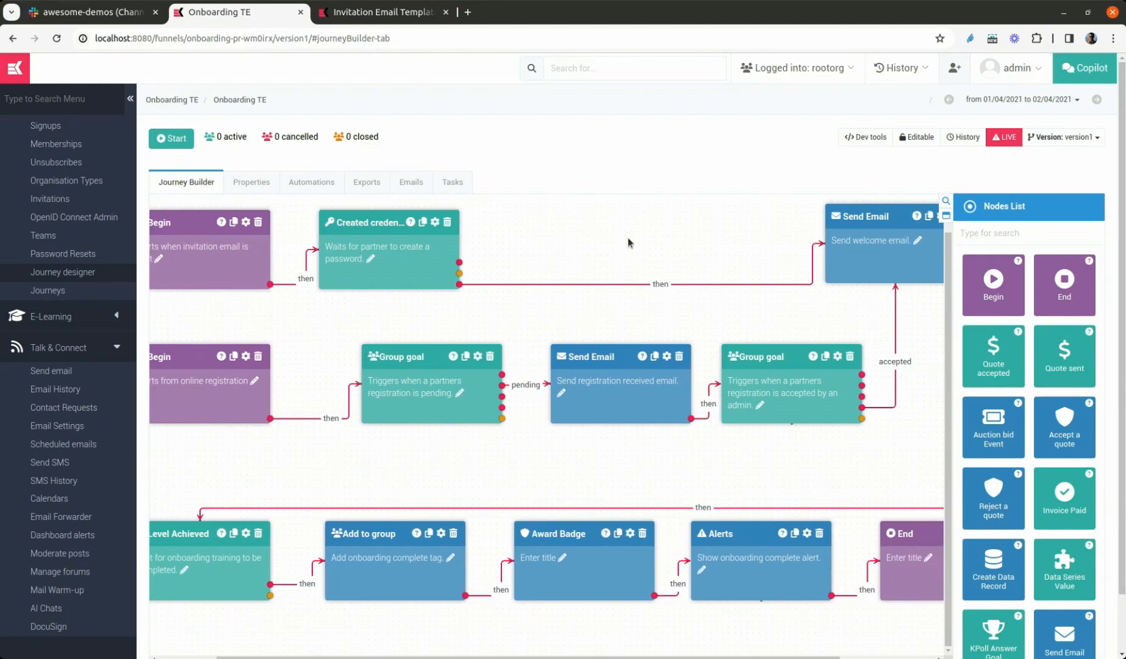
{"action": "scroll", "coordinate": [889, 248], "scroll_direction": "right", "scroll_amount": 1}
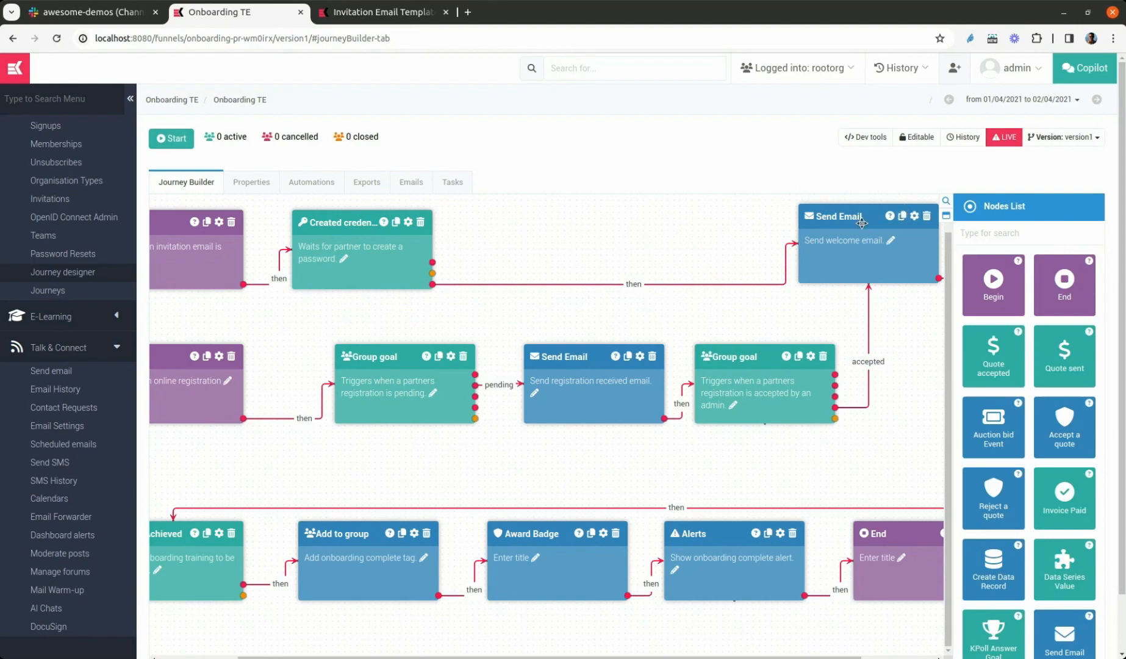
{"action": "left_click_drag", "start_coordinate": [904, 315], "coordinate": [628, 216]}
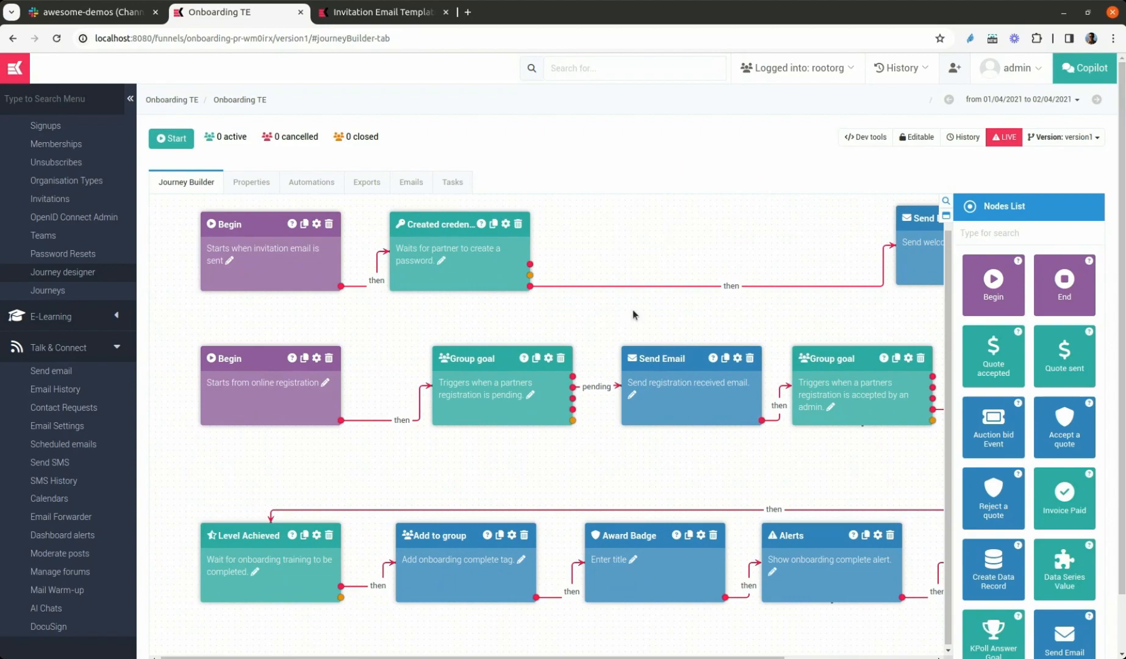
Switch the journey to version v2 and delete the connection from the Created credentials node to the welcome email node
{"action": "left_click", "coordinate": [1063, 136]}
{"action": "left_click", "coordinate": [943, 210]}
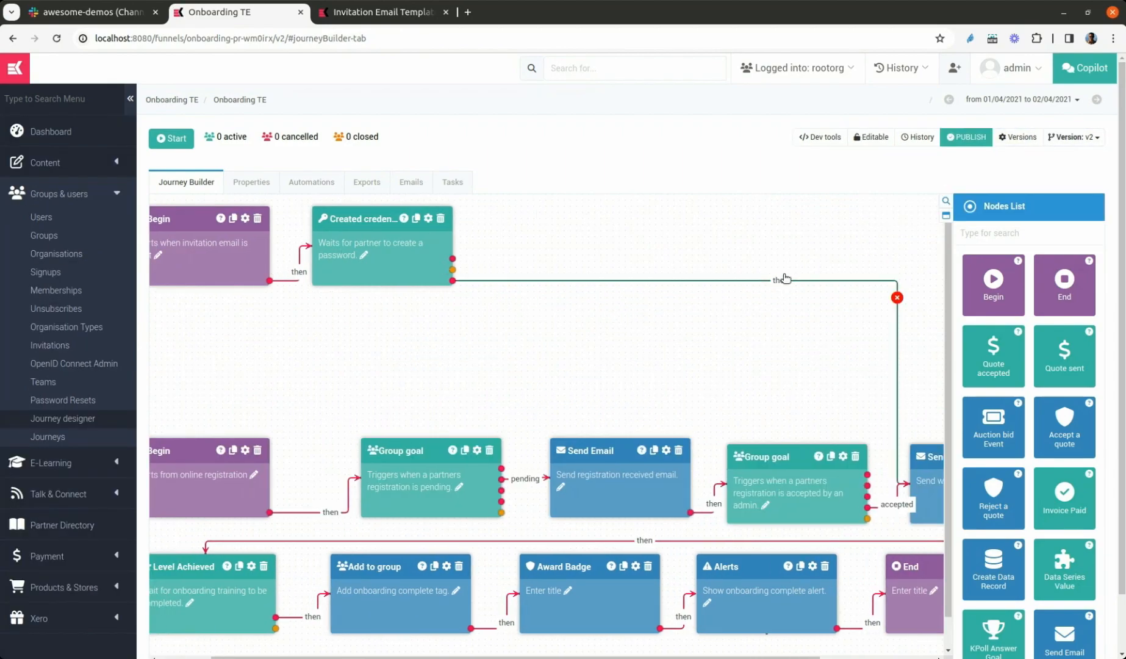
{"action": "left_click", "coordinate": [897, 298]}
{"action": "left_click", "coordinate": [661, 116]}
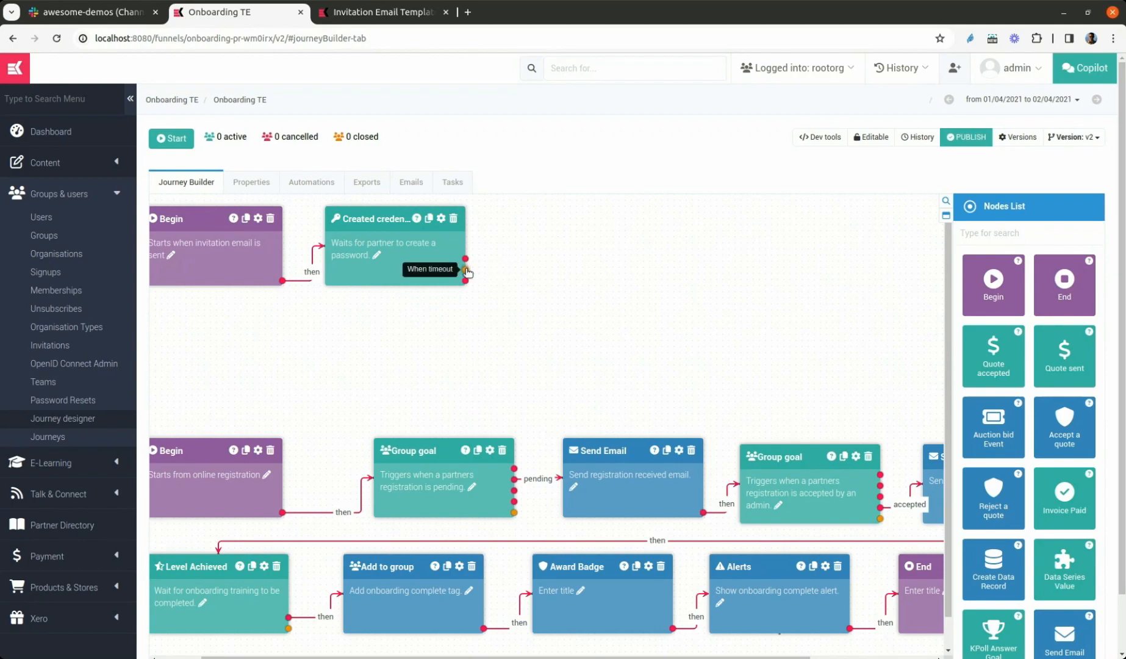
Duplicate the "Send registration received email" node and connect the Created credentials node's timeout output to the copy
{"action": "left_click", "coordinate": [1017, 232]}
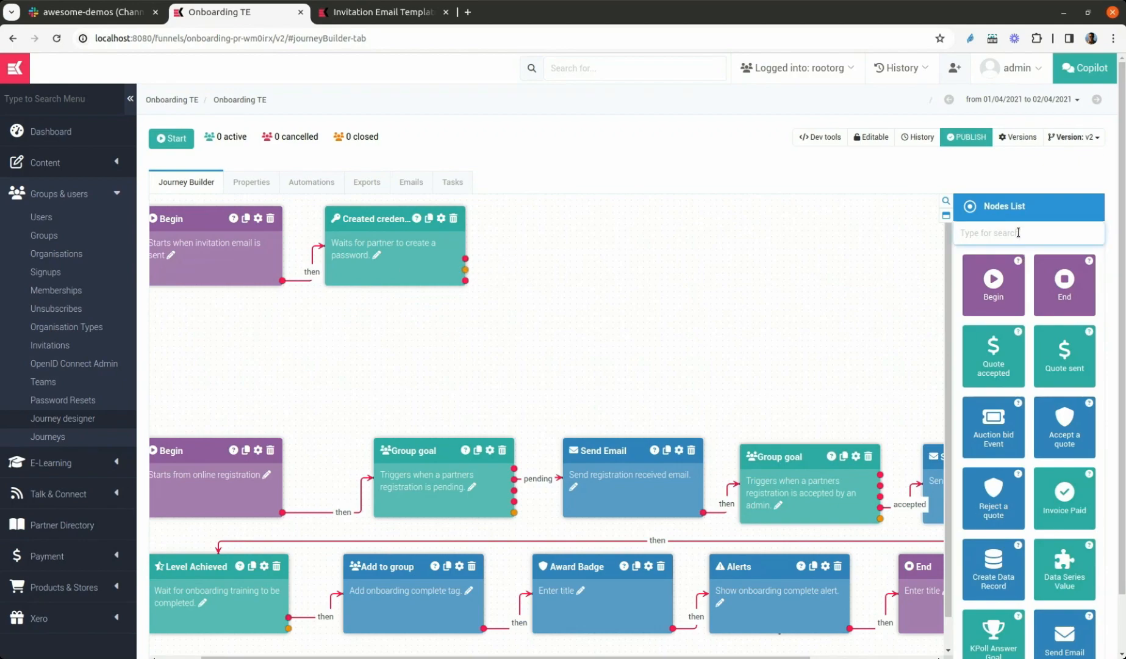
{"action": "left_click", "coordinate": [589, 288]}
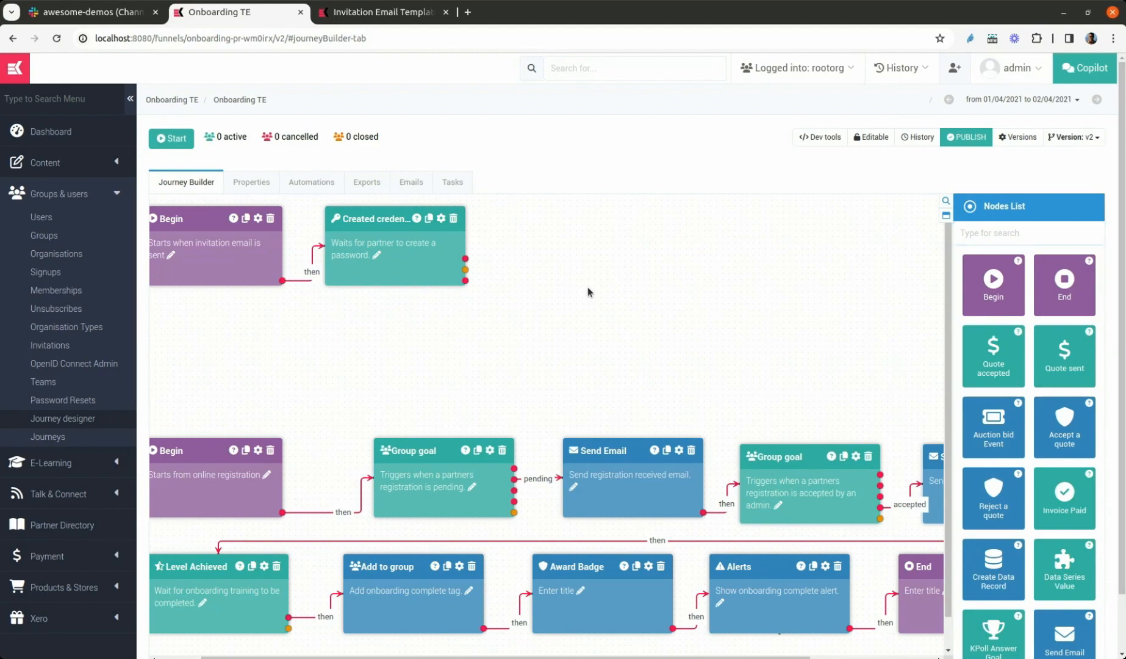
{"action": "left_click", "coordinate": [667, 451]}
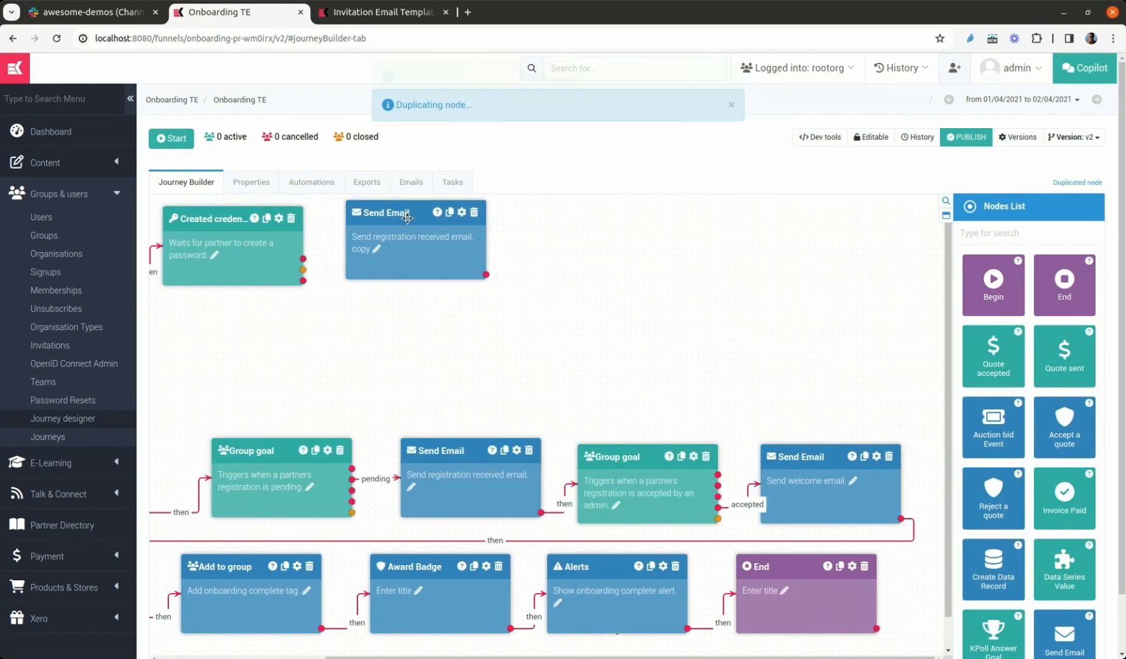
{"action": "left_click_drag", "start_coordinate": [304, 272], "coordinate": [350, 270]}
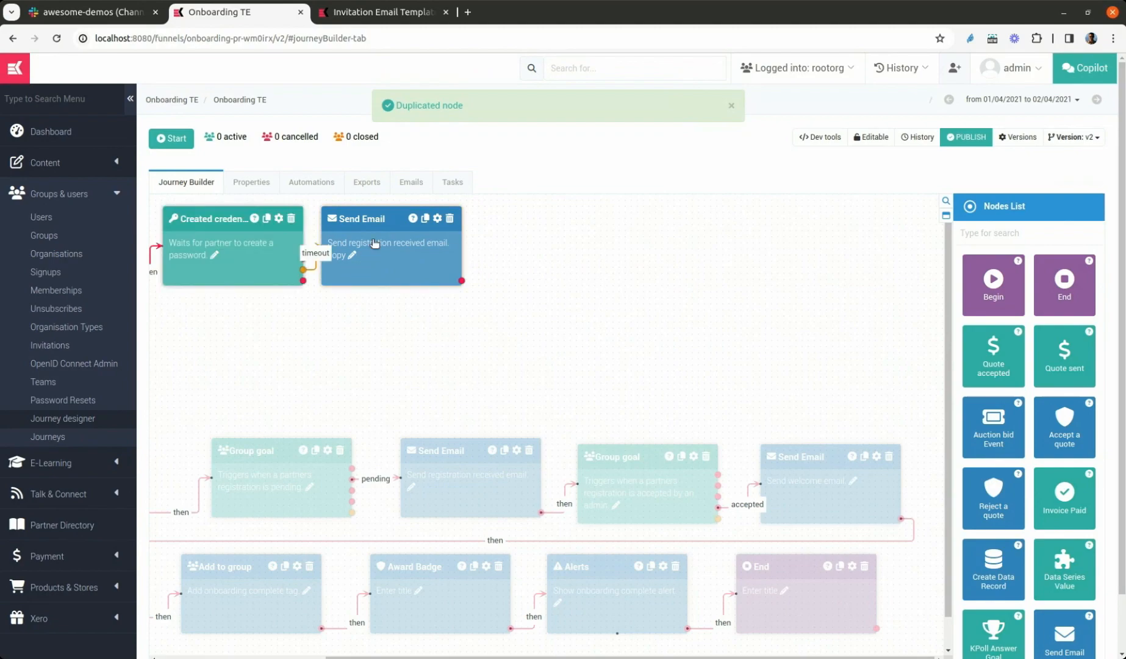
{"action": "left_click_drag", "start_coordinate": [377, 222], "coordinate": [402, 222]}
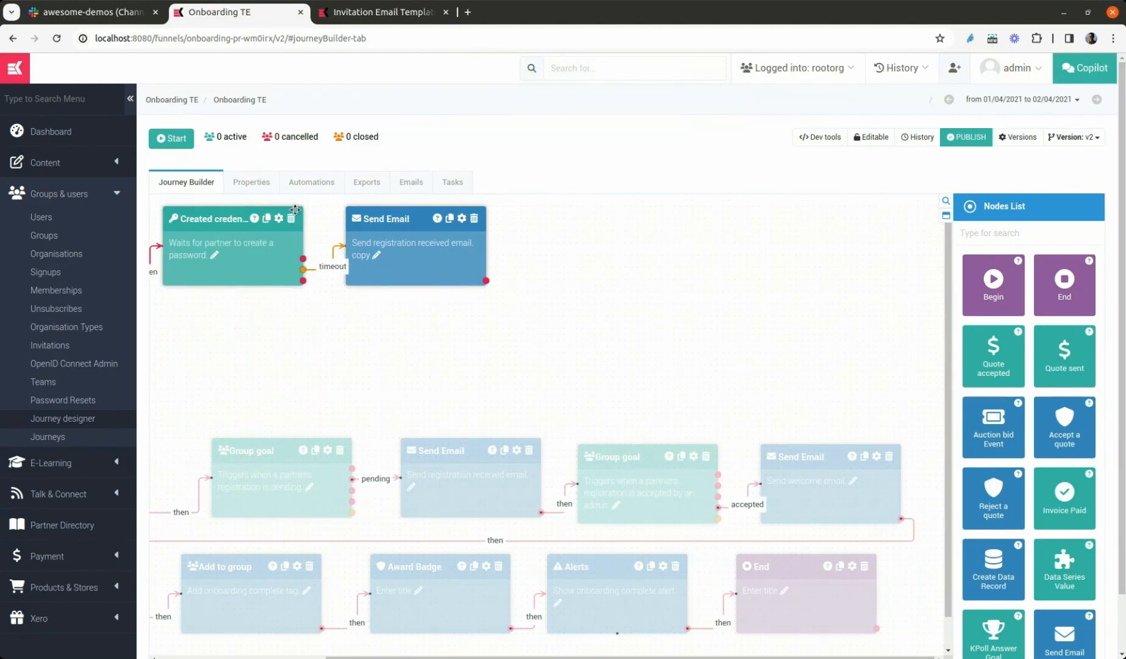
Set the Created credentials node's timeout to 5 with a time interval, and connect its "then" output to the "Send welcome email" node
{"action": "left_click", "coordinate": [278, 219]}
{"action": "scroll", "coordinate": [988, 357], "scroll_direction": "down", "scroll_amount": 5}
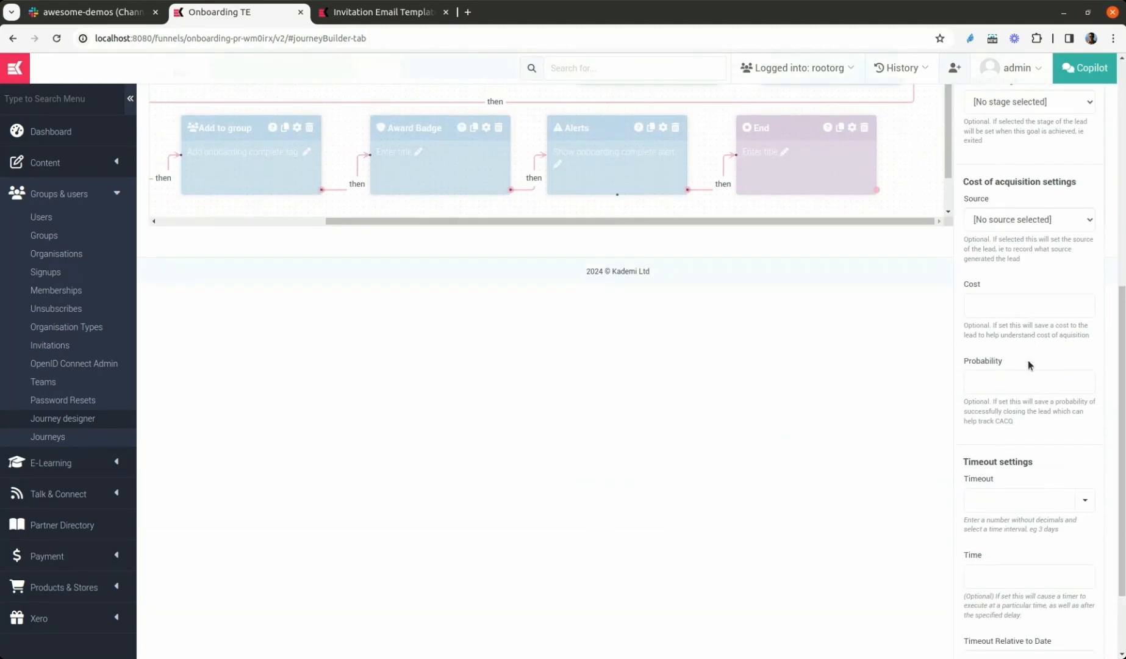
{"action": "left_click", "coordinate": [1074, 425]}
{"action": "left_click", "coordinate": [1042, 500]}
{"action": "left_click", "coordinate": [1009, 430]}
{"action": "type", "text": "5"}
{"action": "scroll", "coordinate": [1026, 394], "scroll_direction": "up", "scroll_amount": 7}
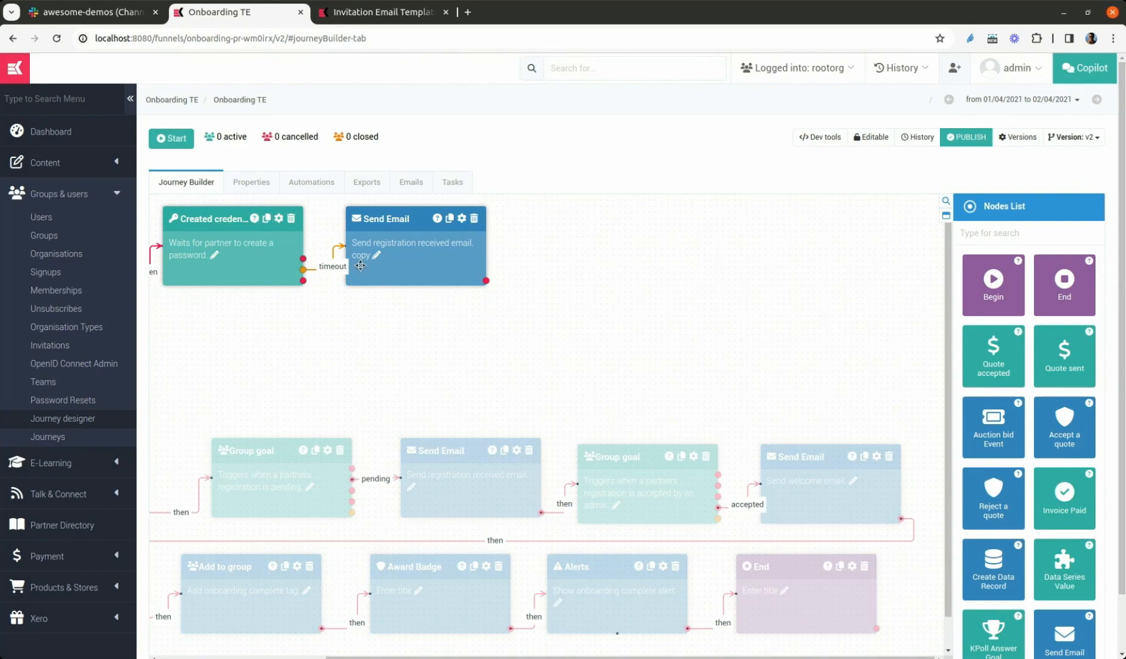
{"action": "left_click_drag", "start_coordinate": [304, 281], "coordinate": [821, 459]}
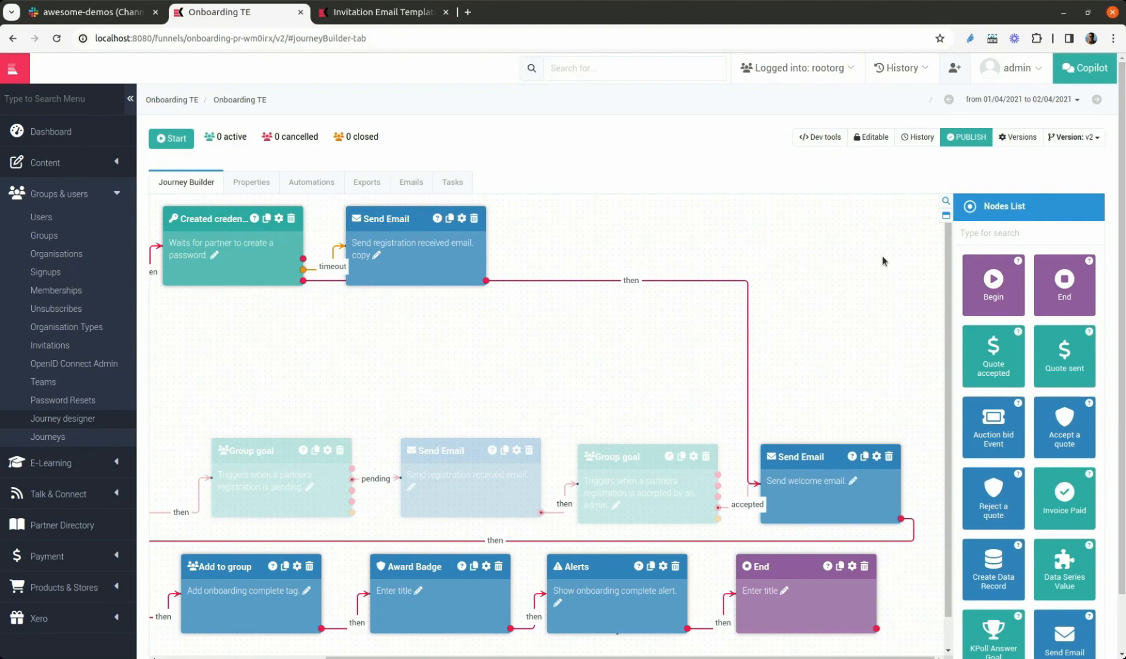
Open the duplicated Send Email node's message in the visual email editor
{"action": "left_click", "coordinate": [1012, 272]}
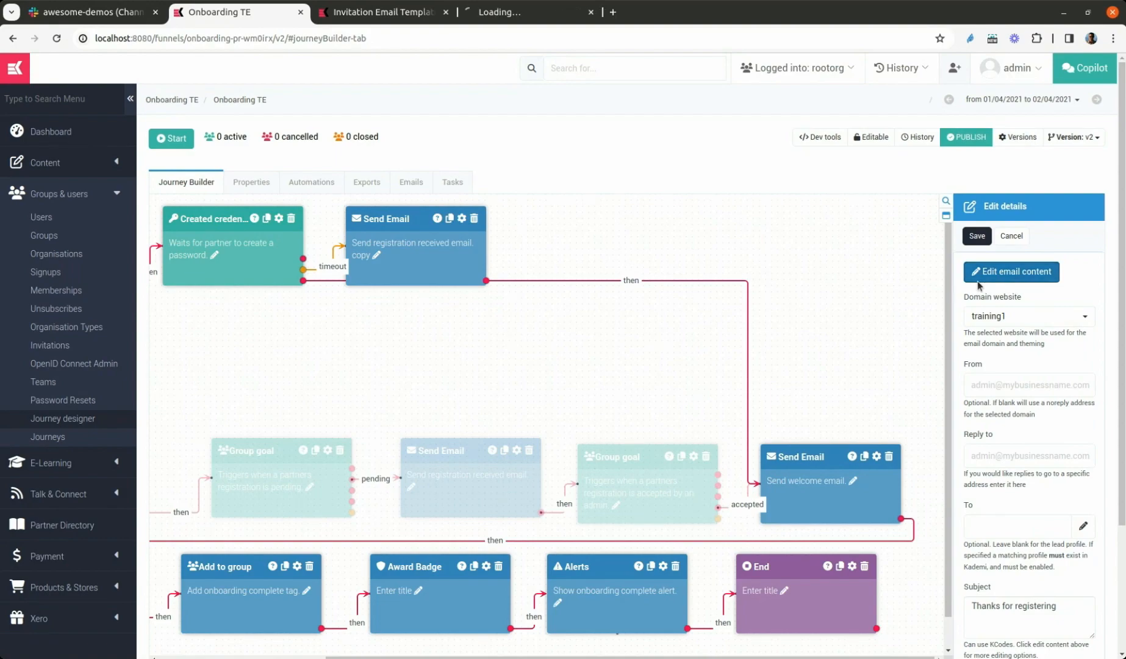
{"action": "left_click", "coordinate": [532, 11]}
{"action": "left_click_drag", "start_coordinate": [532, 11], "coordinate": [388, 12]}
{"action": "left_click", "coordinate": [231, 191]}
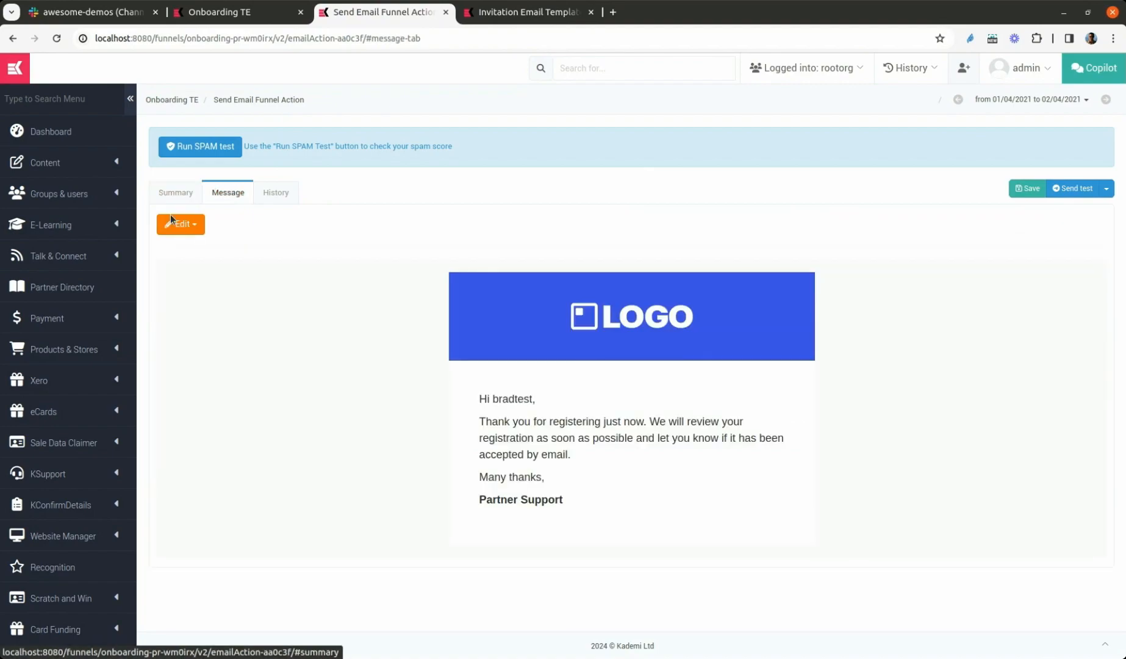
{"action": "left_click", "coordinate": [181, 230]}
{"action": "left_click", "coordinate": [193, 247]}
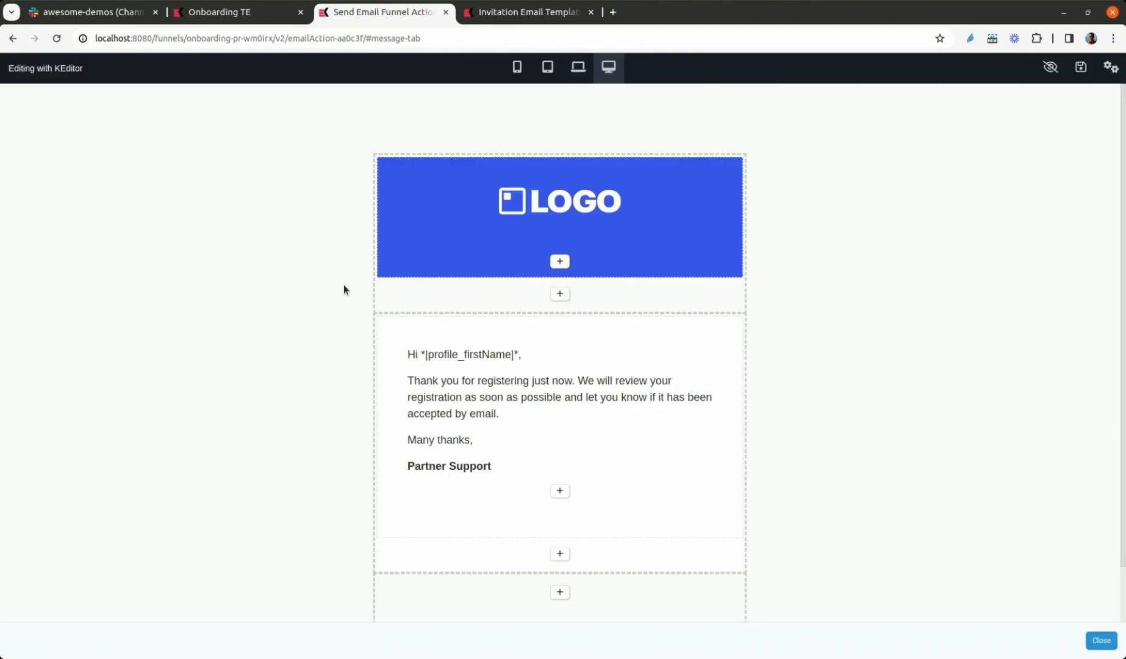
Replace the email's main paragraph with "Just a reminder that the ACME portal is now live!"
{"action": "left_click", "coordinate": [496, 381]}
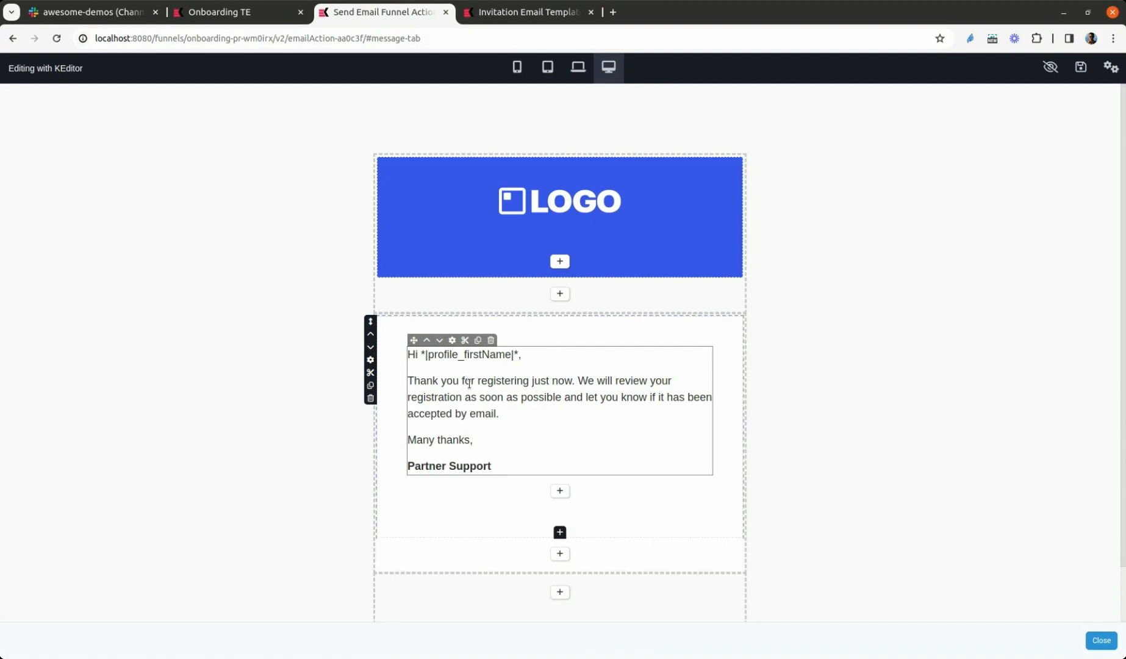
{"action": "triple_click", "coordinate": [590, 373]}
{"action": "key", "text": "BackSpace"}
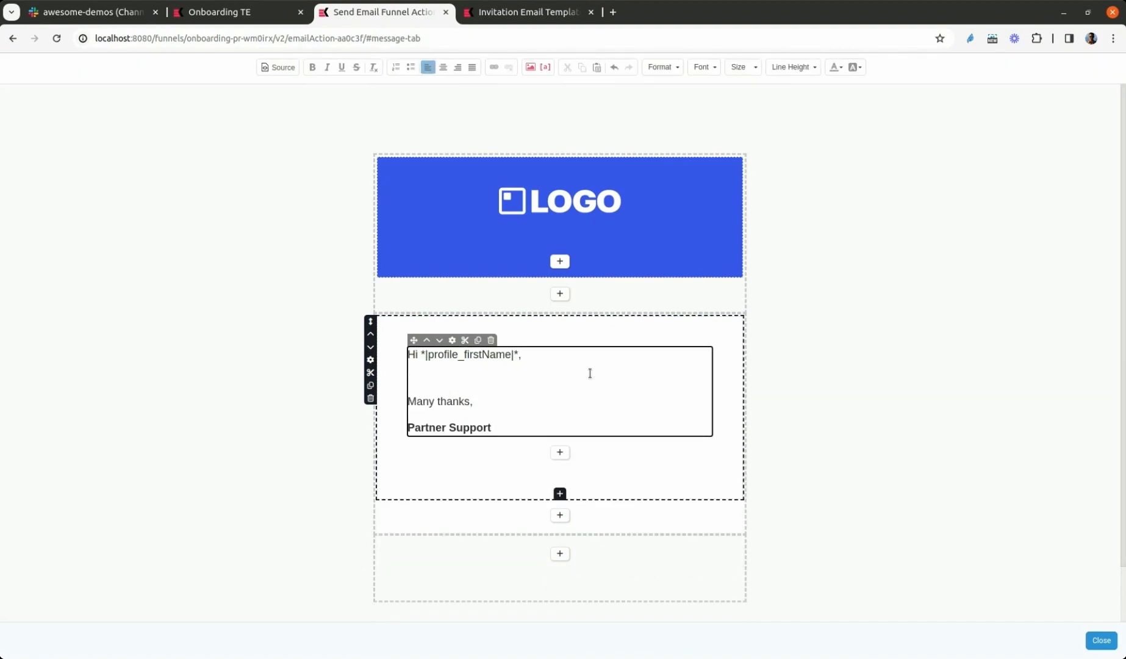
{"action": "type", "text": "Just a reminder that the ACME "}
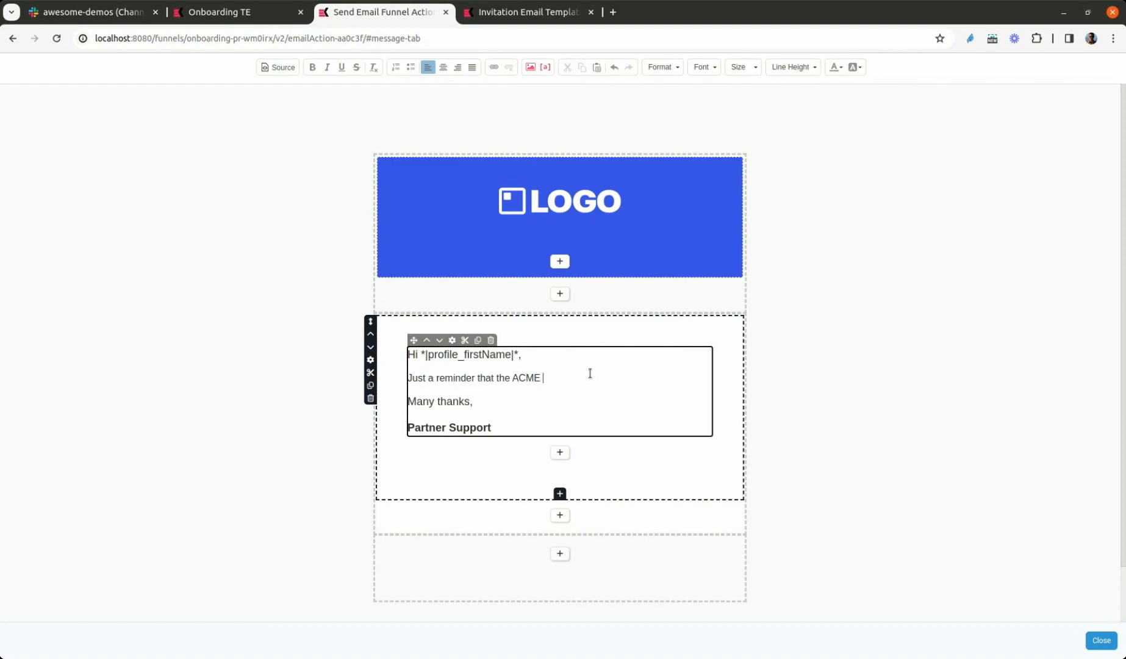
{"action": "type", "text": "portal is now live!"}
Add a second paragraph reading "This brings together the latest industry new and incentives."
{"action": "key", "text": "Return"}
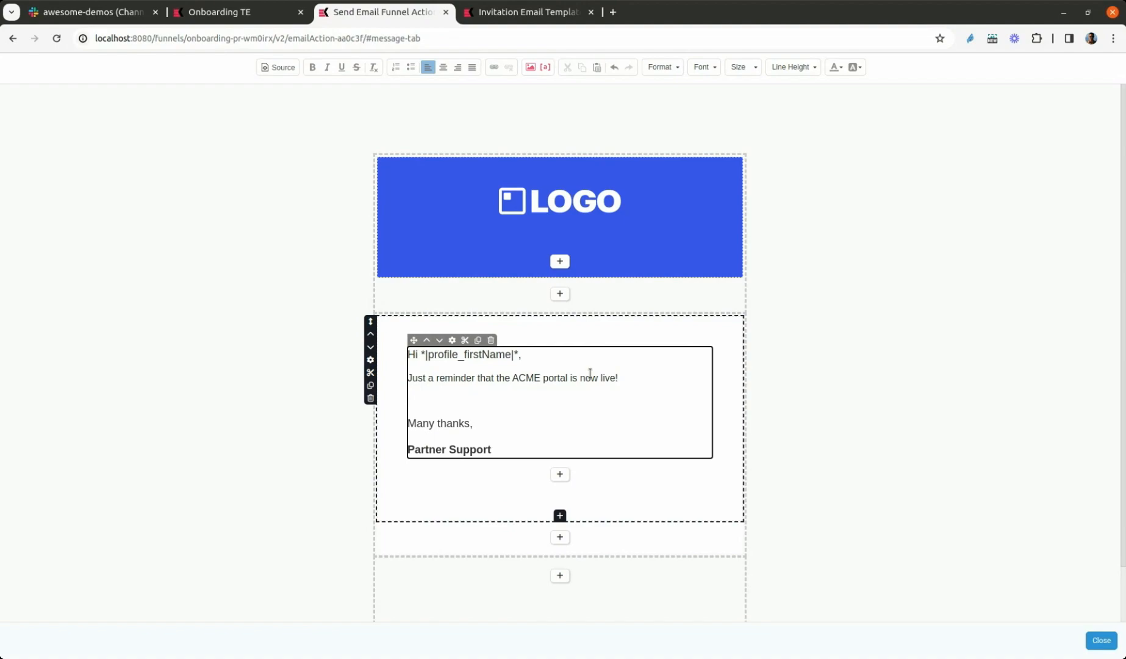
{"action": "type", "text": "This brings together the latest industry new and incetn"}
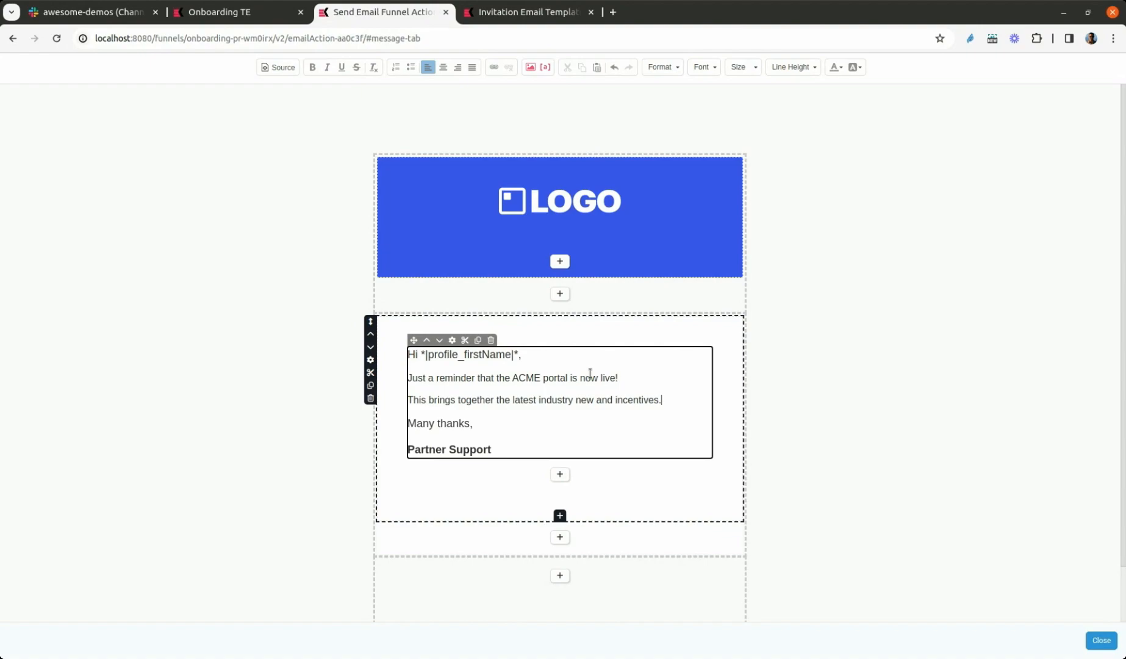
Add a third paragraph reading "Register within the next 7 days and we'll give you $100 worth of points to get started"
{"action": "key", "text": "Return"}
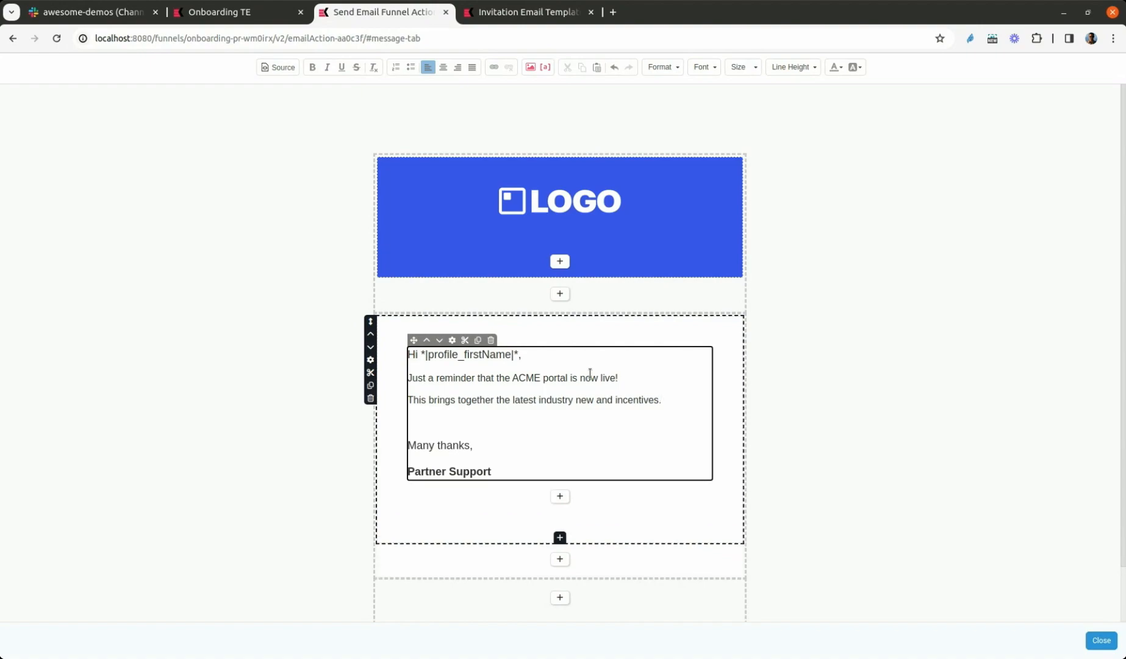
{"action": "type", "text": "Register within the next 7 days and we'll give you 100"}
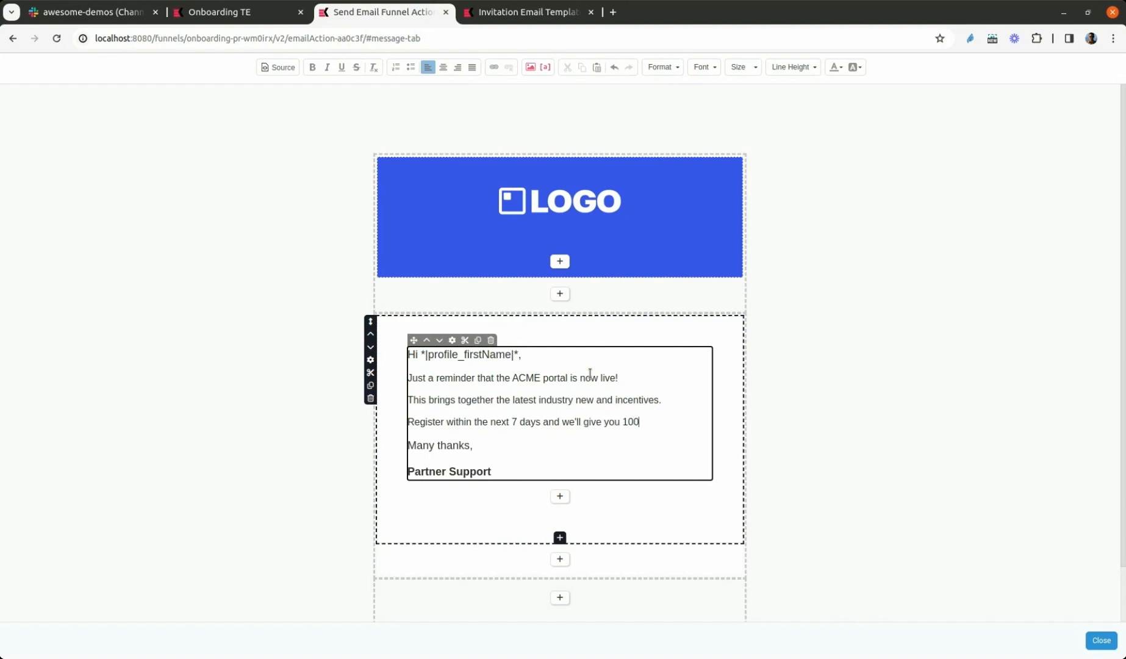
{"action": "key", "text": "Left"}
{"action": "key", "text": "Left"}
{"action": "key", "text": "Left"}
{"action": "type", "text": "$"}
{"action": "key", "text": "End"}
{"action": "type", "text": "worth opf"}
{"action": "type", "text": "ints to get"}
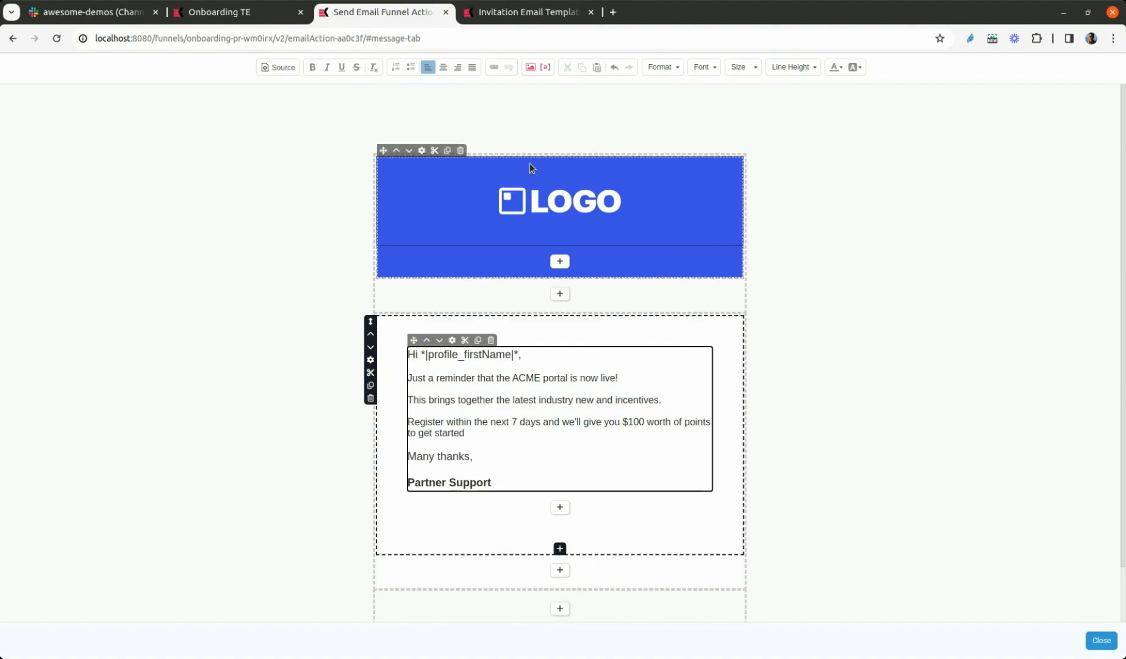
Save and close the email message, and return to the Onboarding TE journey with the node details closed
{"action": "left_click", "coordinate": [506, 442]}
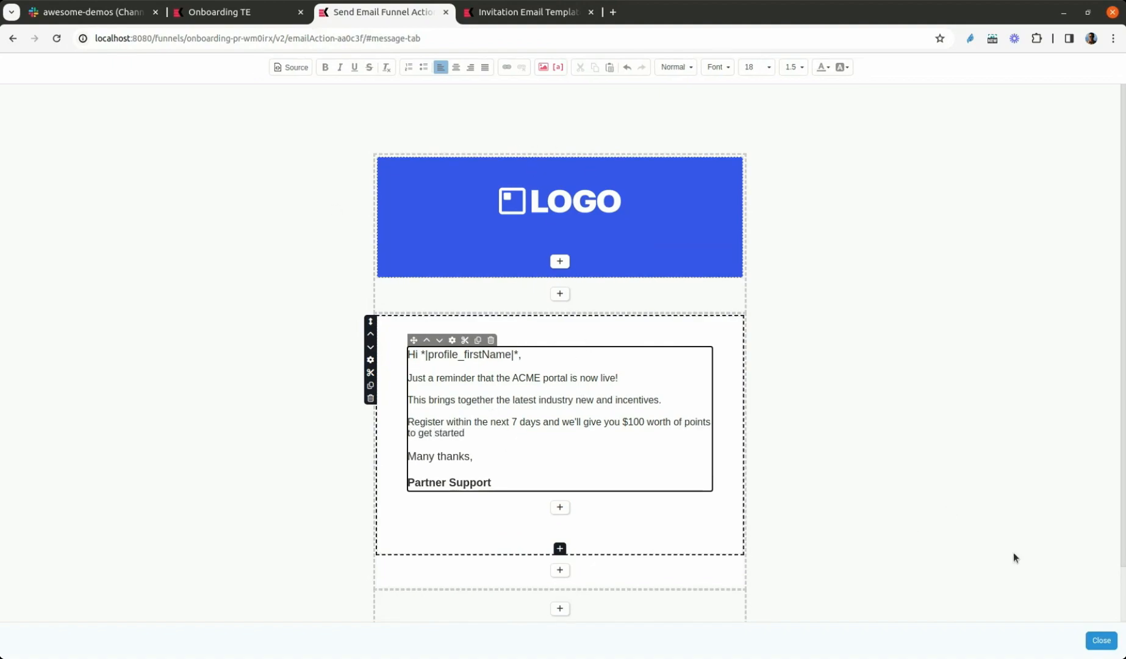
{"action": "left_click", "coordinate": [796, 335]}
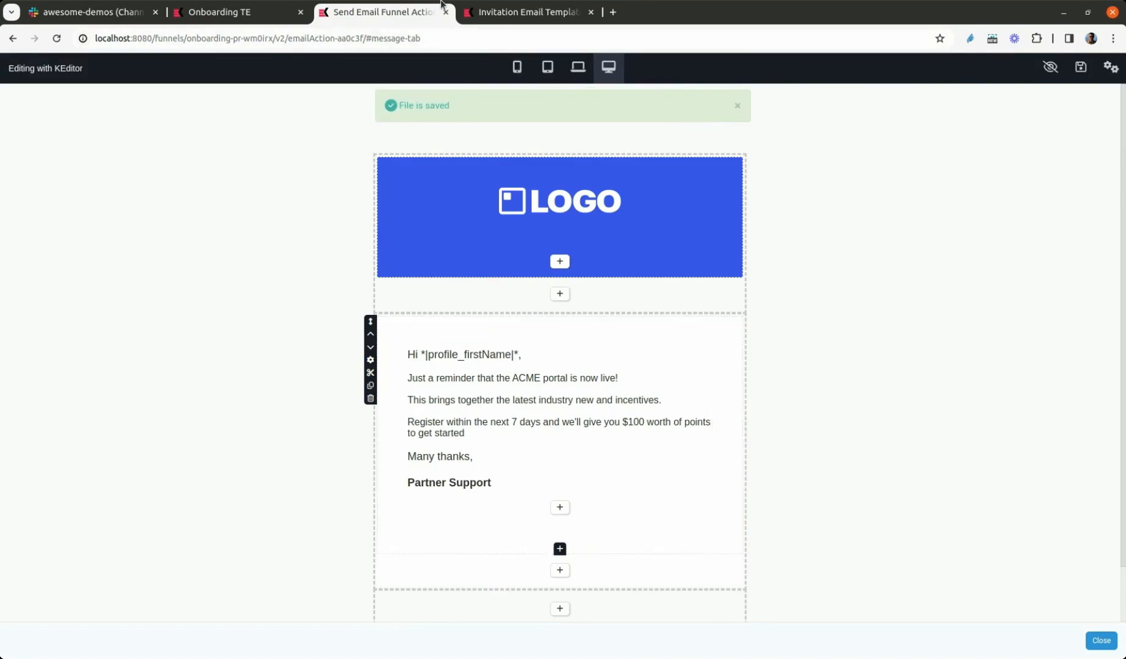
{"action": "left_click", "coordinate": [446, 12]}
{"action": "left_click", "coordinate": [247, 16]}
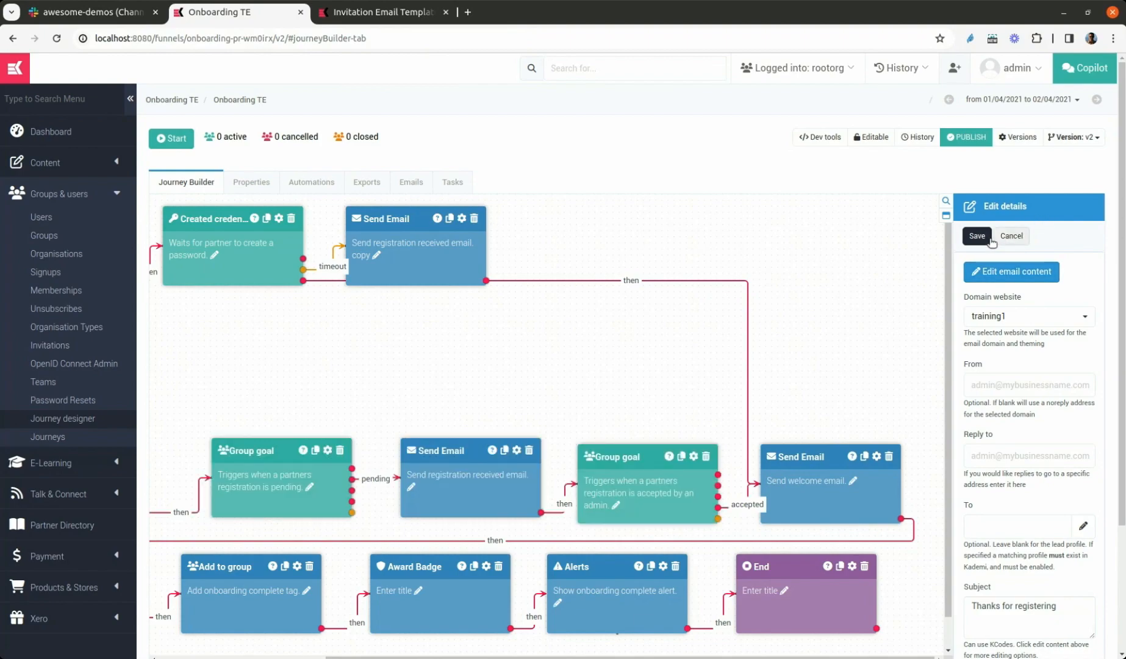
{"action": "left_click", "coordinate": [1011, 236]}
Add a Send Sms node linked from the timeout email, title it "SMS reminder", and view its settings without changing them
{"action": "type", "text": "ms"}
{"action": "left_click_drag", "start_coordinate": [1019, 289], "coordinate": [562, 244]}
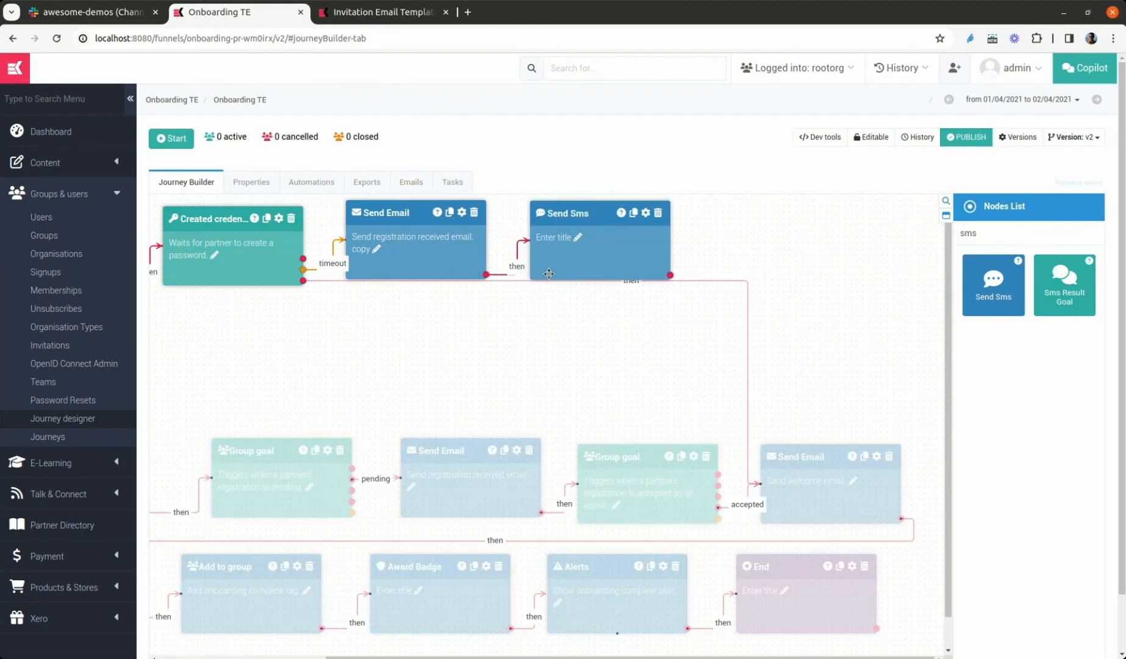
{"action": "left_click", "coordinate": [556, 237]}
{"action": "type", "text": "SMS reminder"}
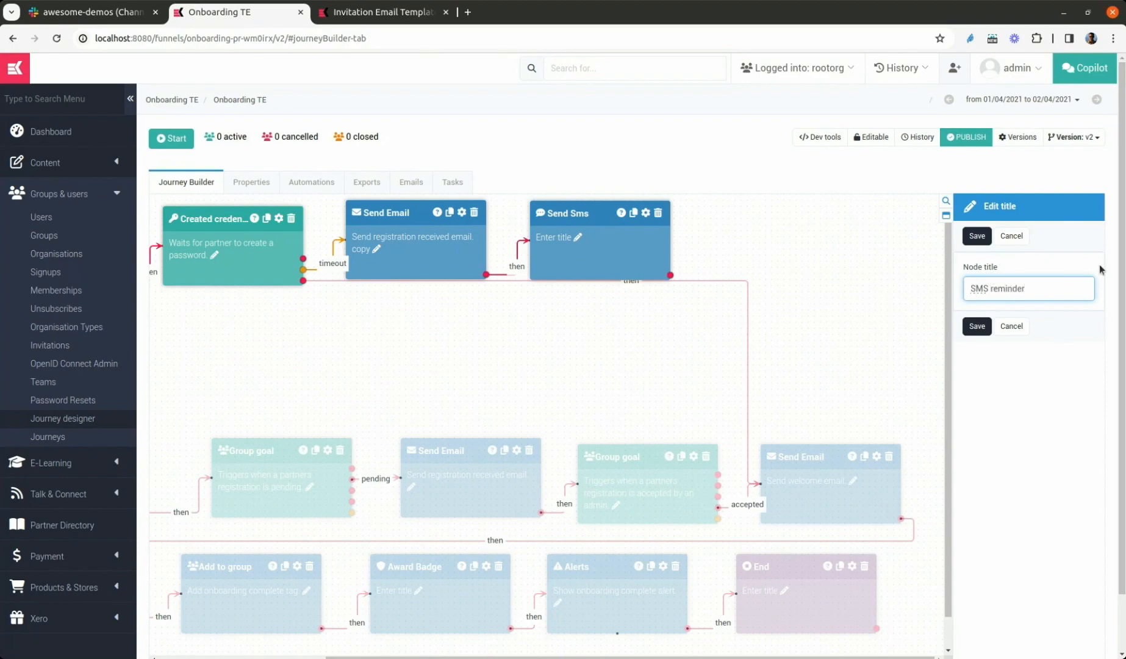
{"action": "left_click", "coordinate": [977, 236]}
{"action": "left_click", "coordinate": [648, 213]}
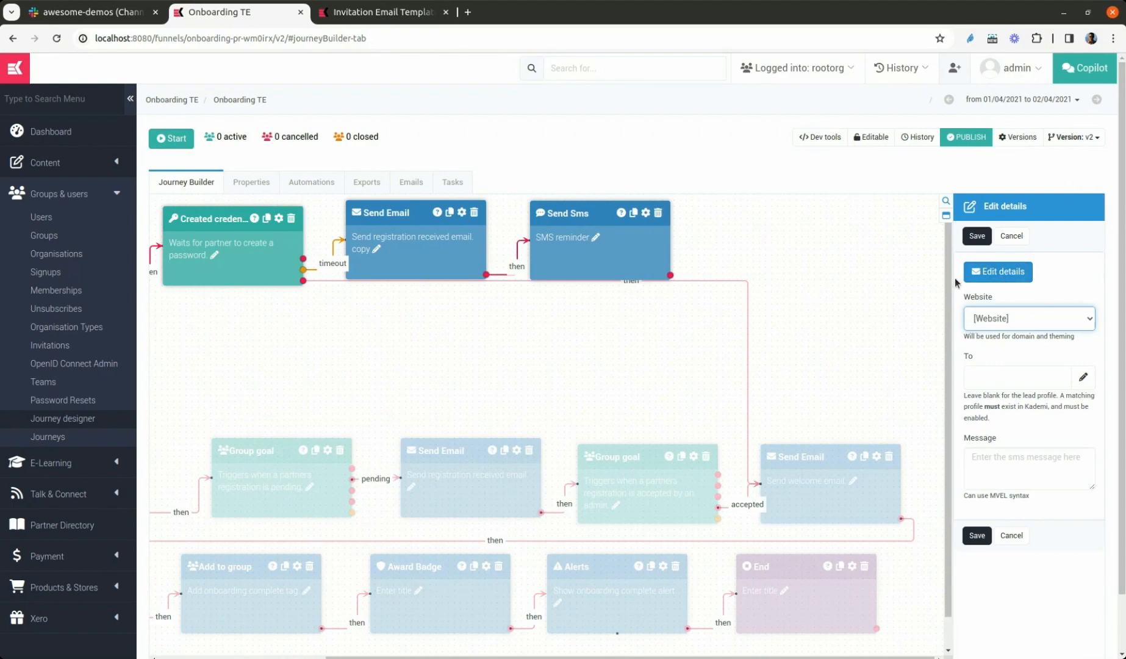
{"action": "left_click", "coordinate": [1021, 243]}
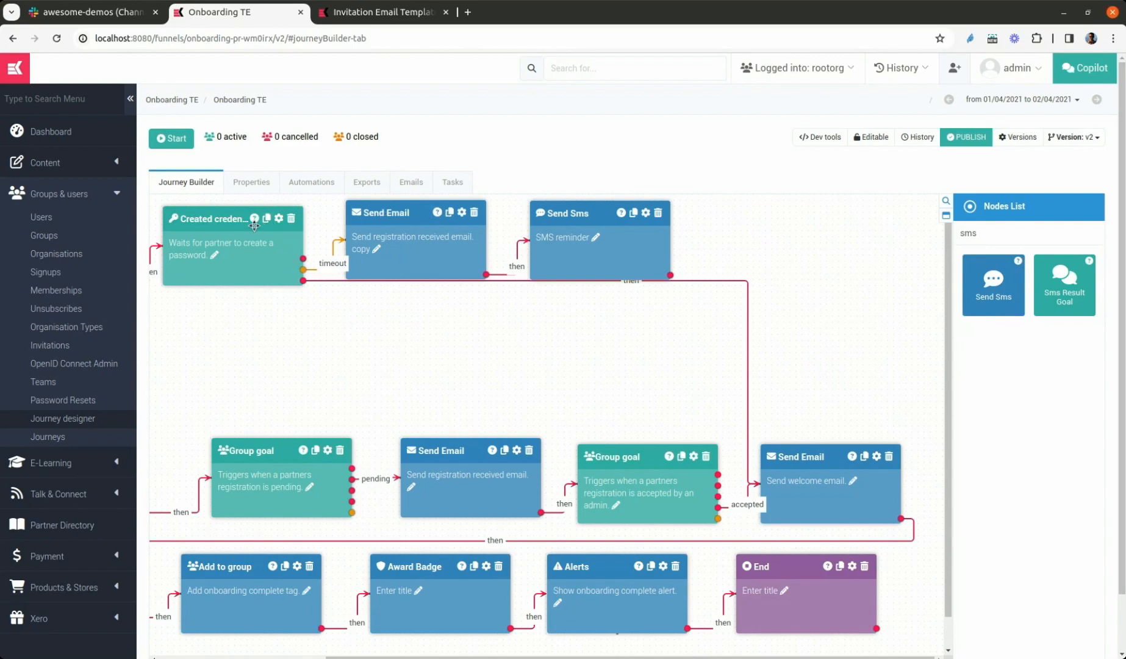
Duplicate the created-credential node, place it after the SMS reminder, link the SMS to it, and connect its credential-created output to the welcome email
{"action": "left_click", "coordinate": [266, 218]}
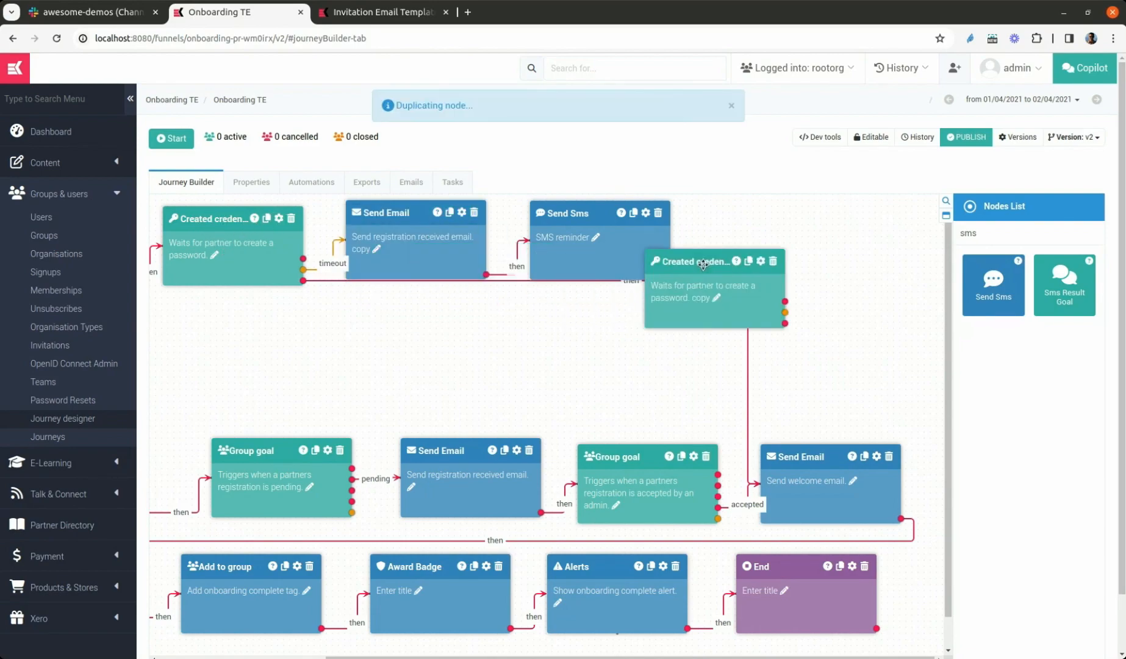
{"action": "left_click_drag", "start_coordinate": [758, 227], "coordinate": [758, 214]}
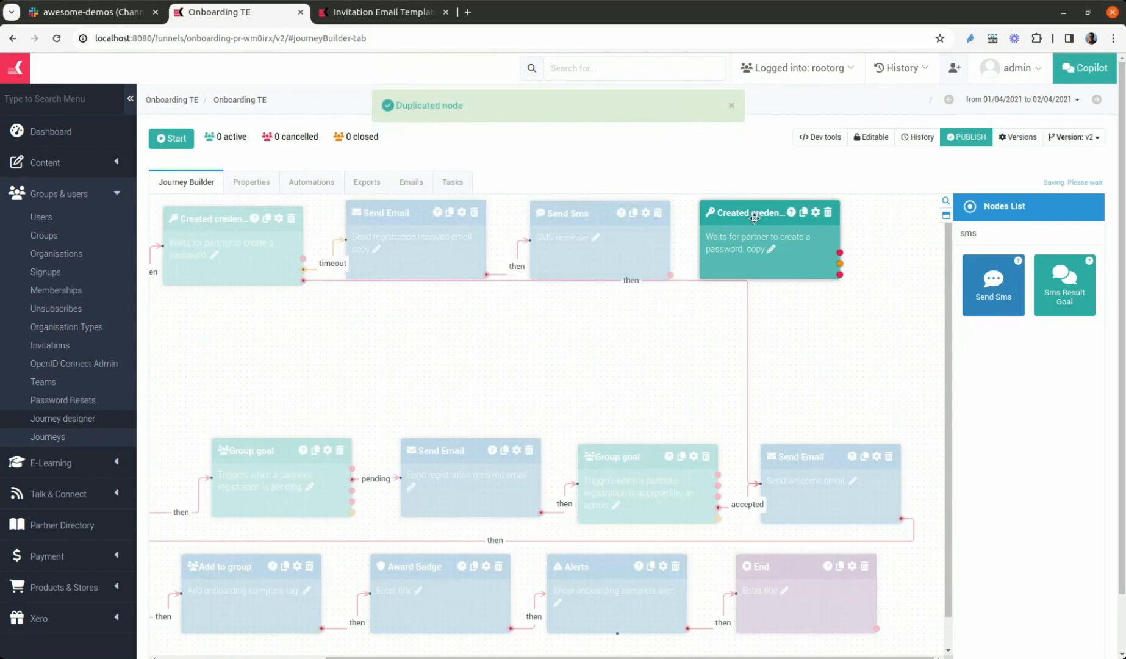
{"action": "left_click_drag", "start_coordinate": [669, 275], "coordinate": [707, 244]}
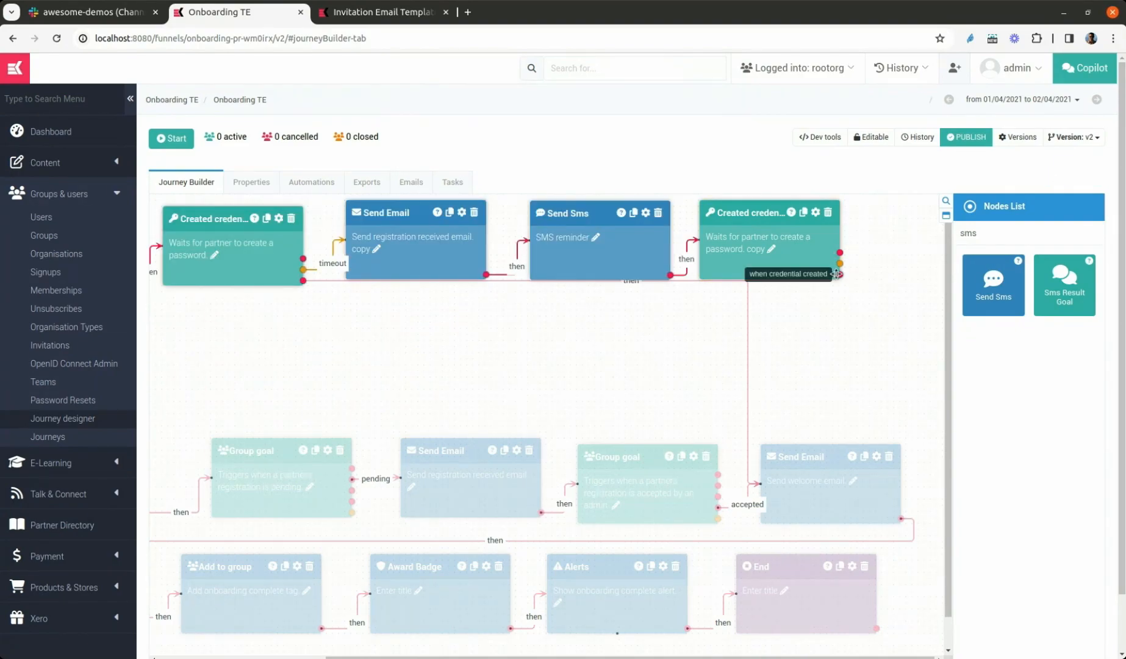
{"action": "left_click_drag", "start_coordinate": [837, 273], "coordinate": [826, 457]}
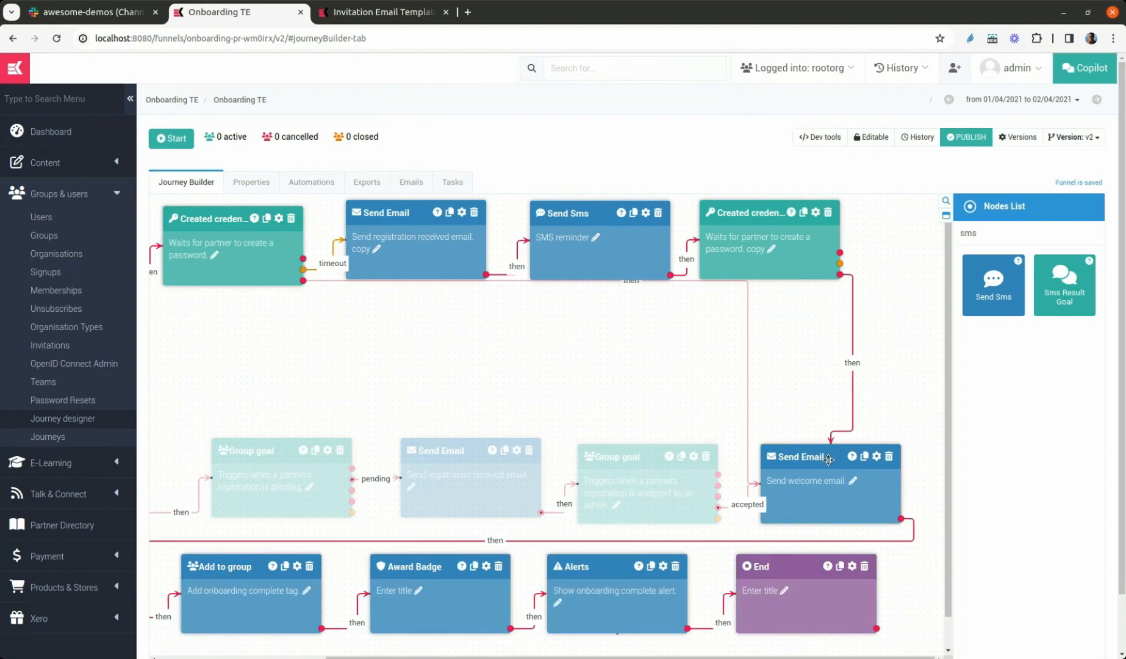
Review the timeout settings of the duplicated created-credential node and save its details
{"action": "left_click", "coordinate": [814, 214]}
{"action": "scroll", "coordinate": [1021, 428], "scroll_direction": "down", "scroll_amount": 10}
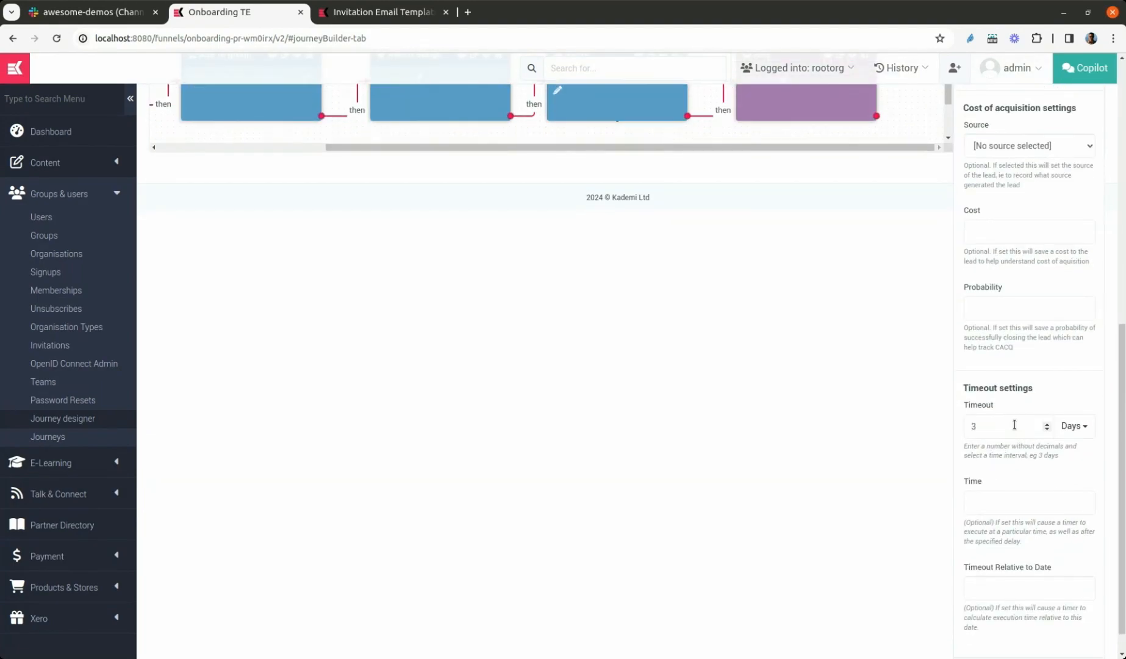
{"action": "scroll", "coordinate": [1044, 423], "scroll_direction": "up", "scroll_amount": 10}
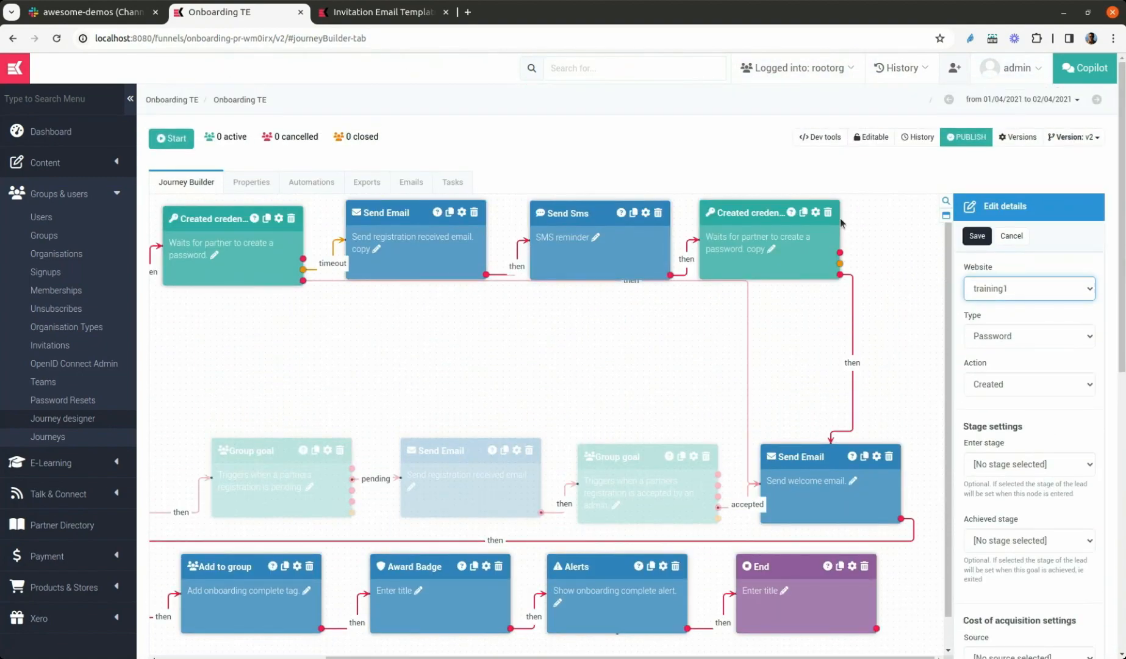
{"action": "left_click", "coordinate": [978, 238]}
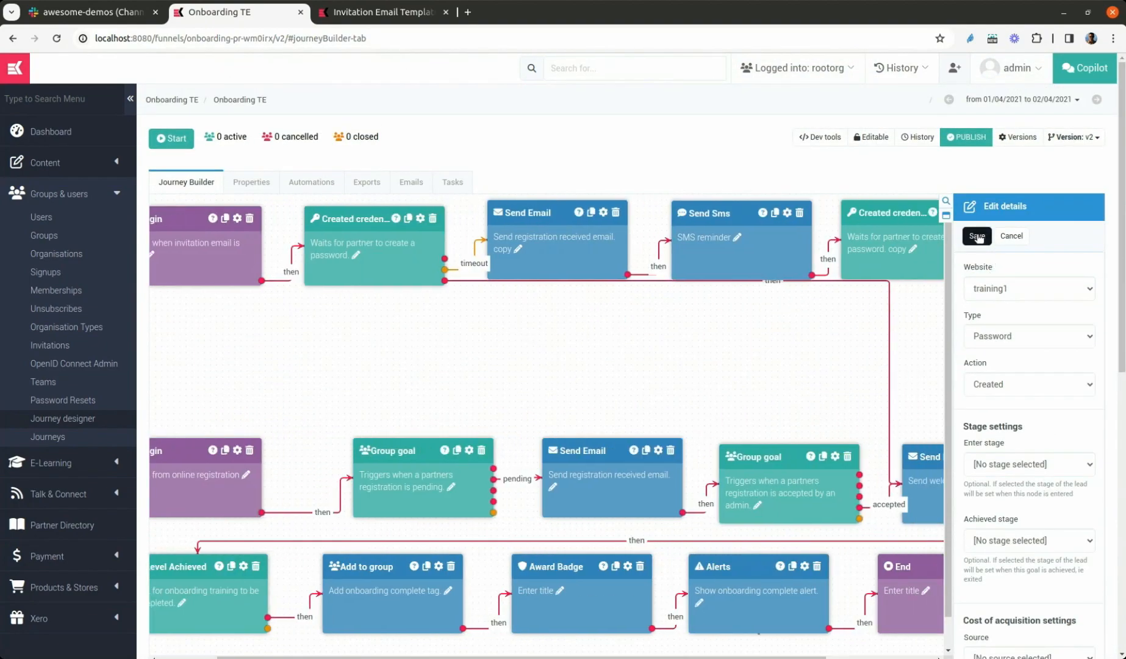
Add a Task node below the invitation's Begin node and connect the duplicated created-credential node's timeout output to it
{"action": "double_click", "coordinate": [967, 233]}
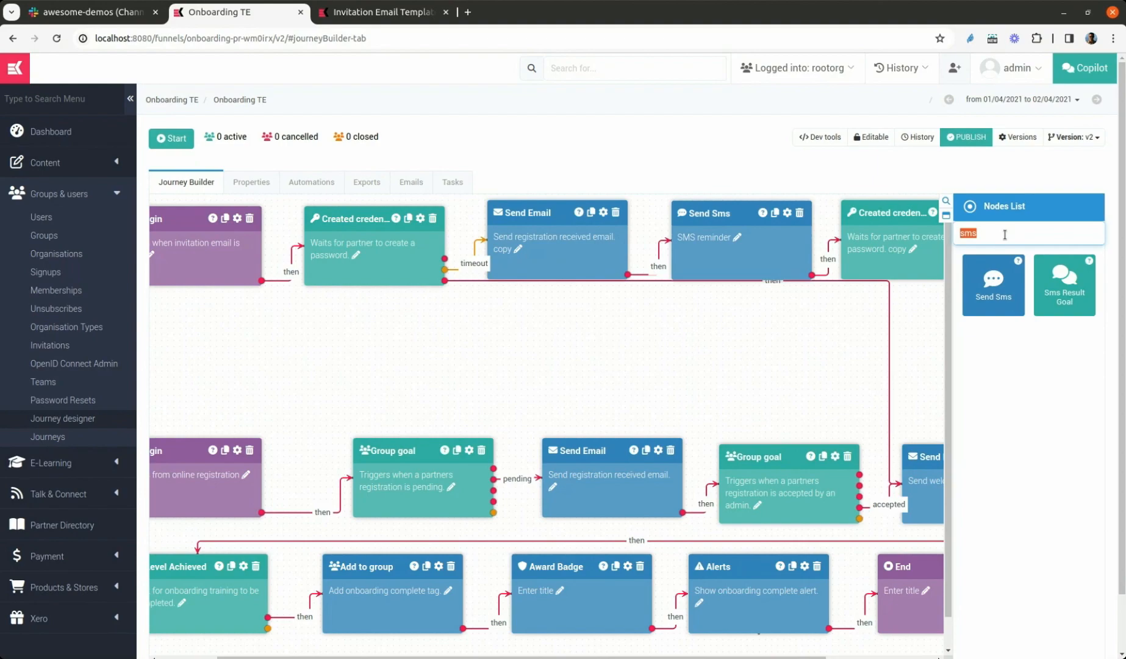
{"action": "type", "text": "task"}
{"action": "left_click_drag", "start_coordinate": [997, 345], "coordinate": [293, 344]}
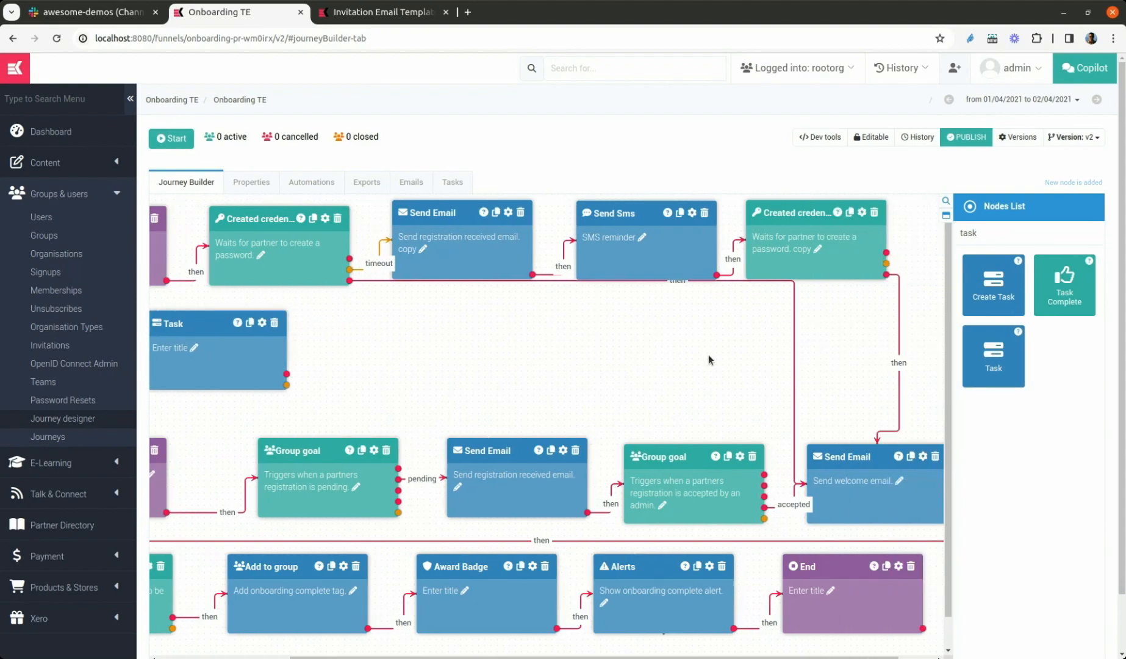
{"action": "left_click_drag", "start_coordinate": [887, 263], "coordinate": [268, 348]}
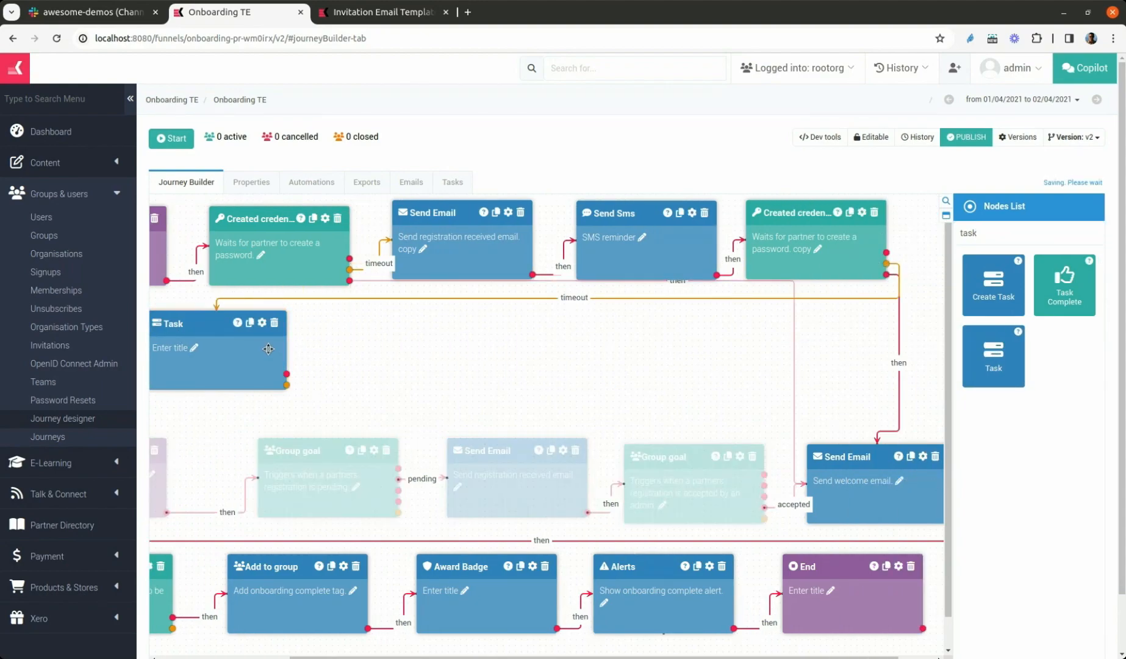
{"action": "left_click_drag", "start_coordinate": [363, 320], "coordinate": [248, 319]}
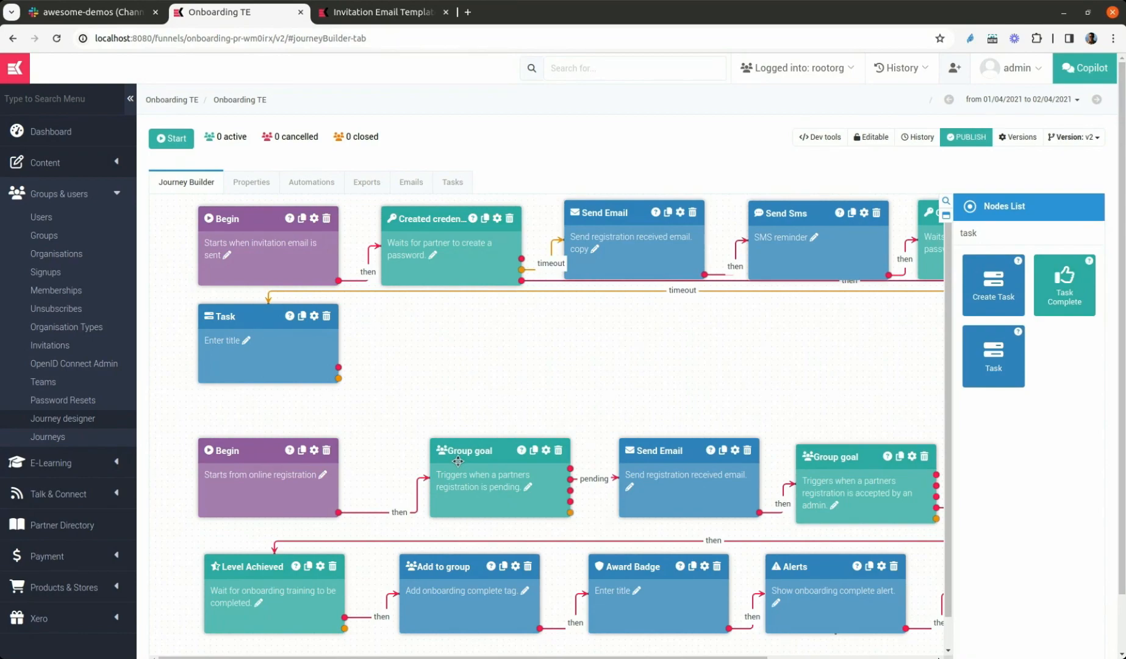
Add an End node beside the Task node and connect a Task outcome to it
{"action": "double_click", "coordinate": [995, 228]}
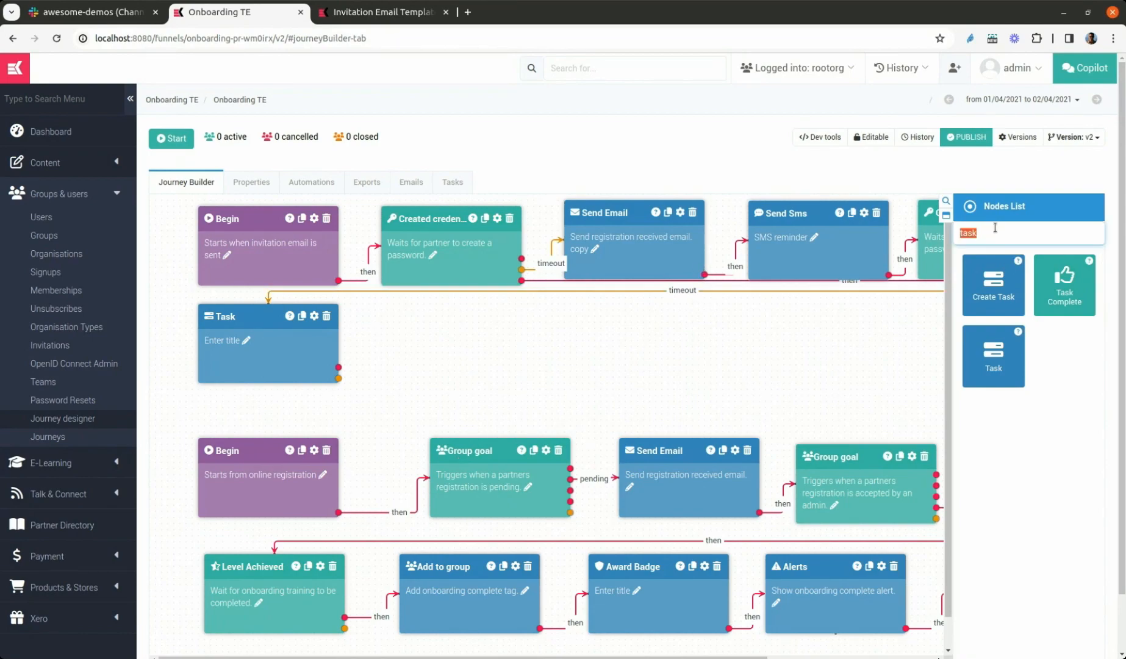
{"action": "type", "text": "end"}
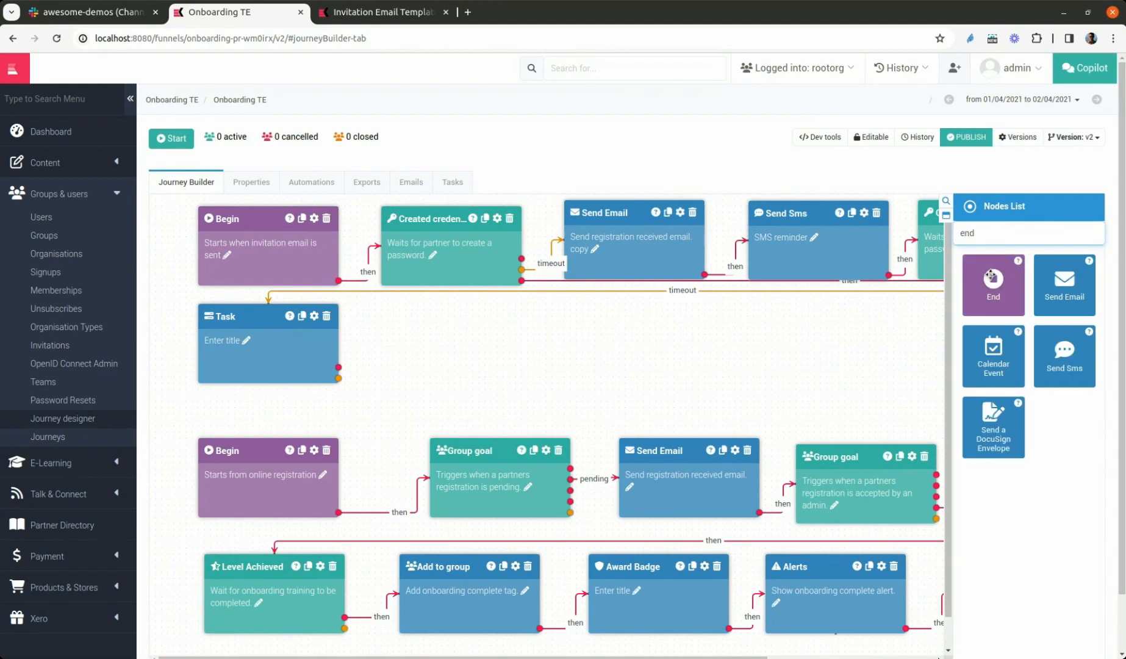
{"action": "left_click_drag", "start_coordinate": [992, 278], "coordinate": [516, 319]}
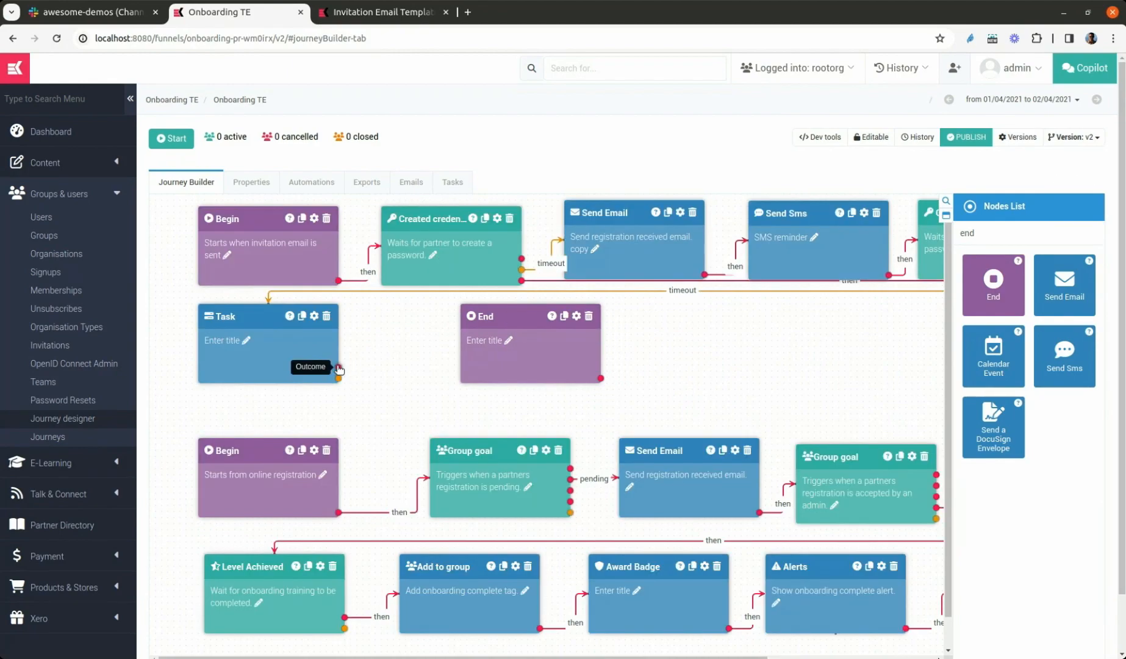
{"action": "left_click_drag", "start_coordinate": [339, 368], "coordinate": [471, 359]}
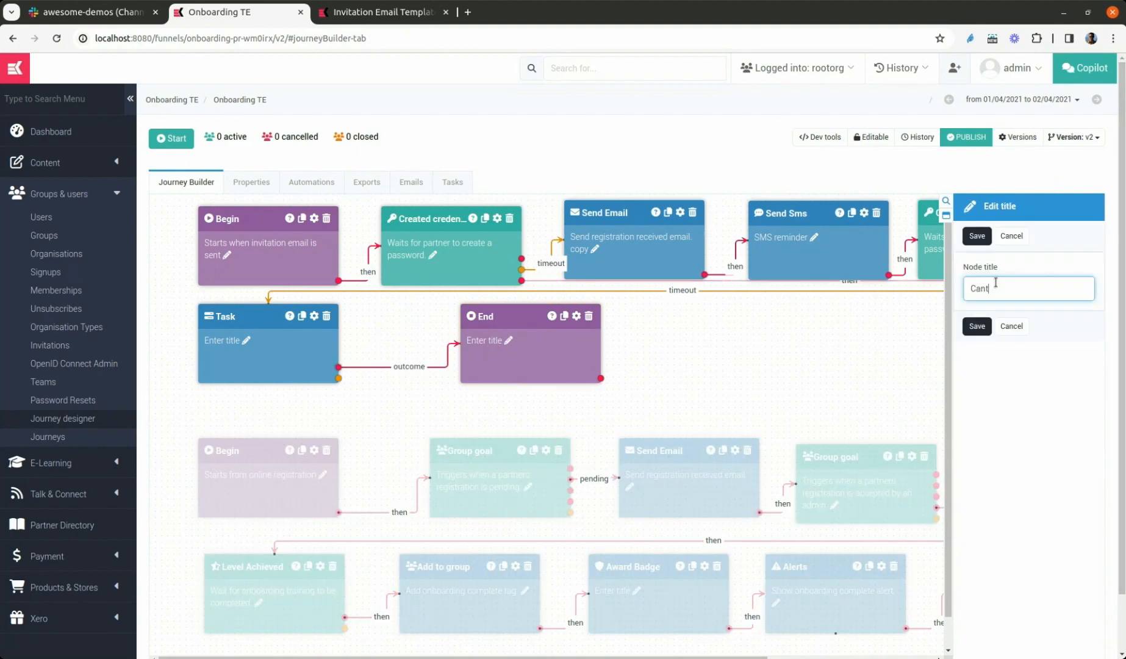
Title the new End node "Cant make contact" and set its Won/Lost status to Lost with no lost reason
{"action": "type", "text": "make contact"}
{"action": "key", "text": "Return"}
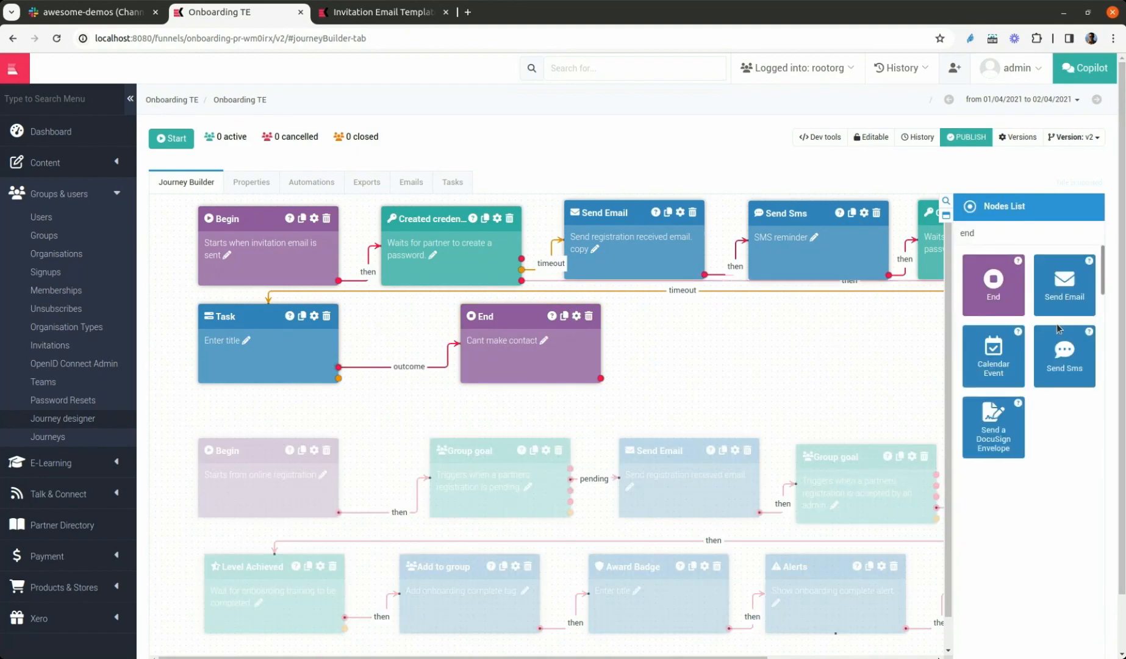
{"action": "left_click", "coordinate": [990, 363]}
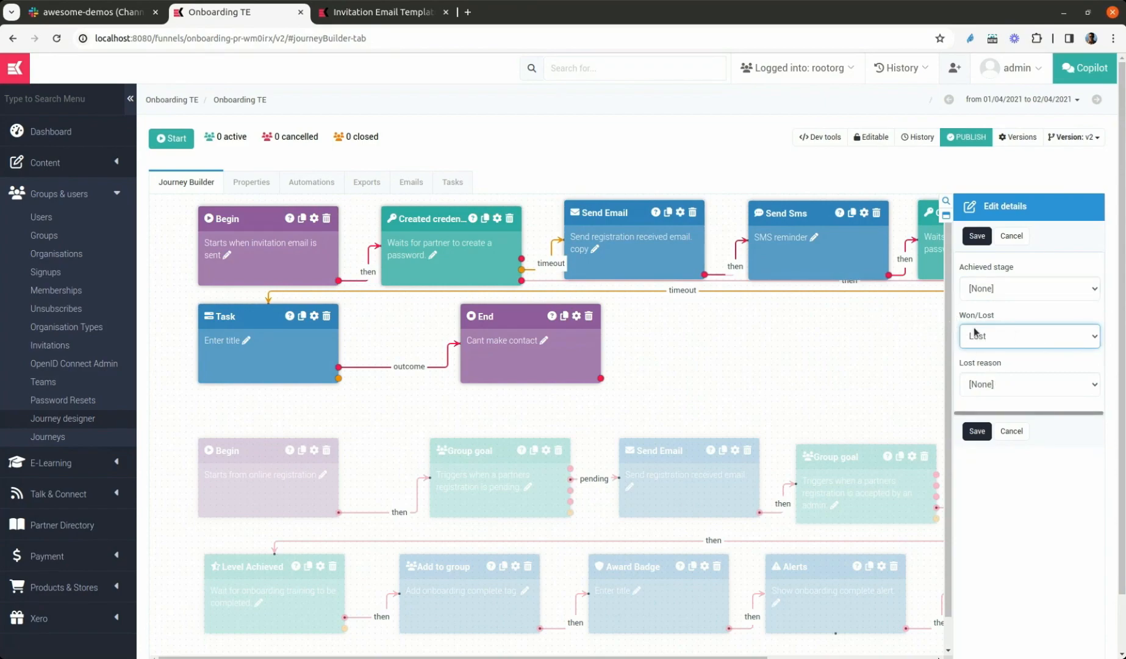
{"action": "left_click", "coordinate": [1004, 382]}
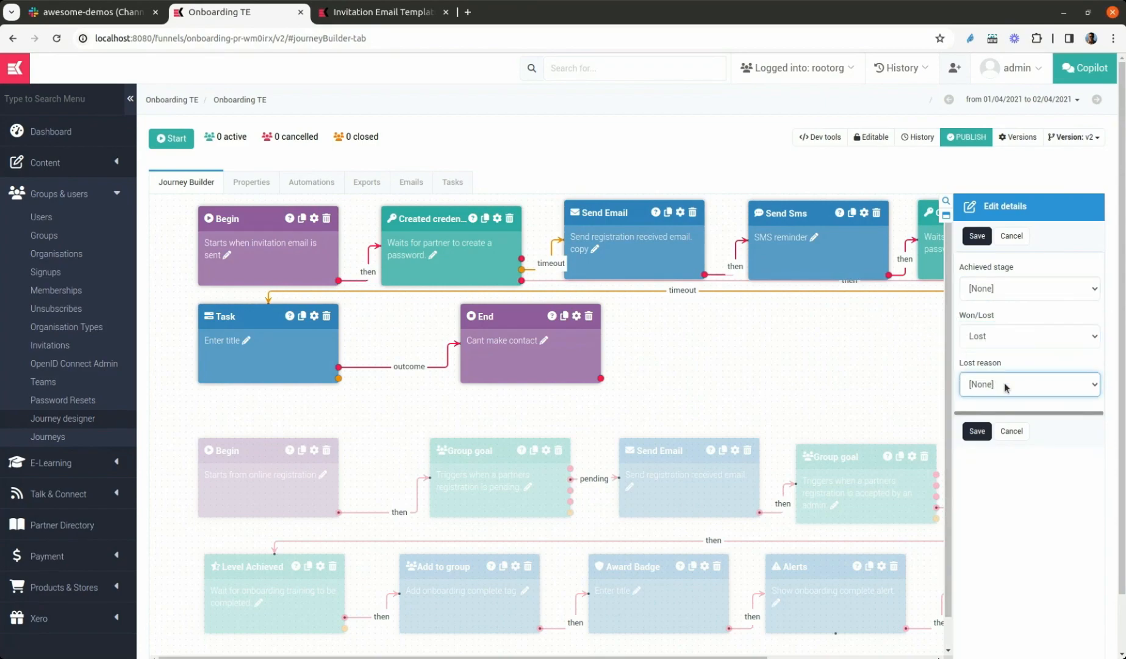
{"action": "left_click", "coordinate": [976, 431]}
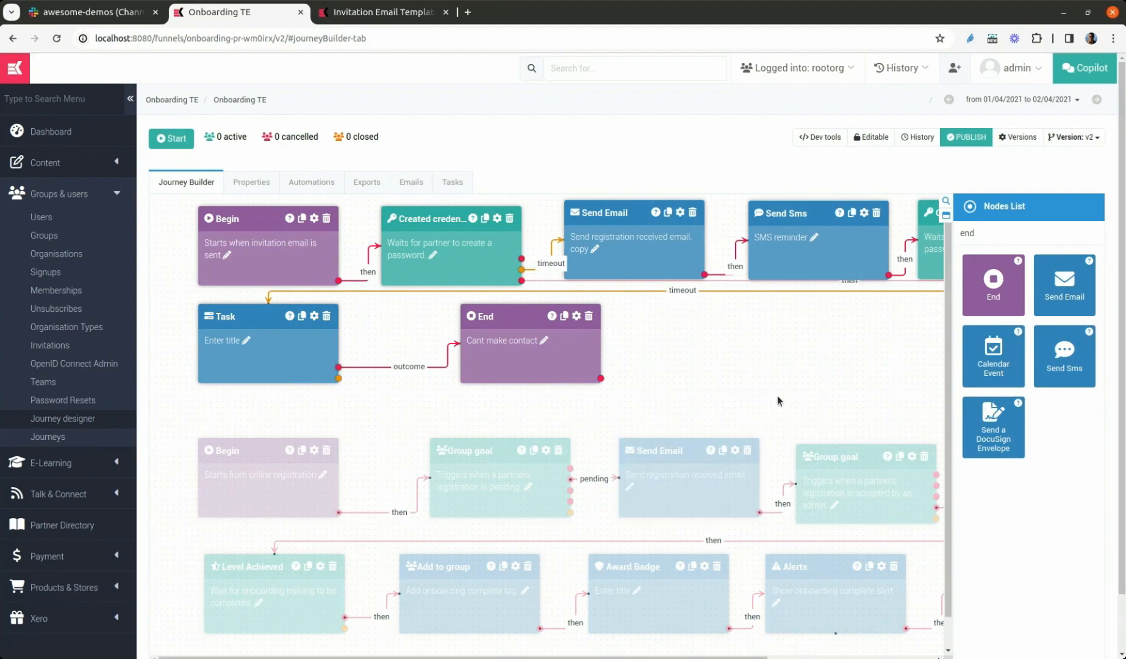
Connect a second outcome from the Task node to the Send Email node for the welcome email
{"action": "left_click_drag", "start_coordinate": [848, 378], "coordinate": [645, 378]}
{"action": "left_click_drag", "start_coordinate": [532, 364], "coordinate": [576, 364]}
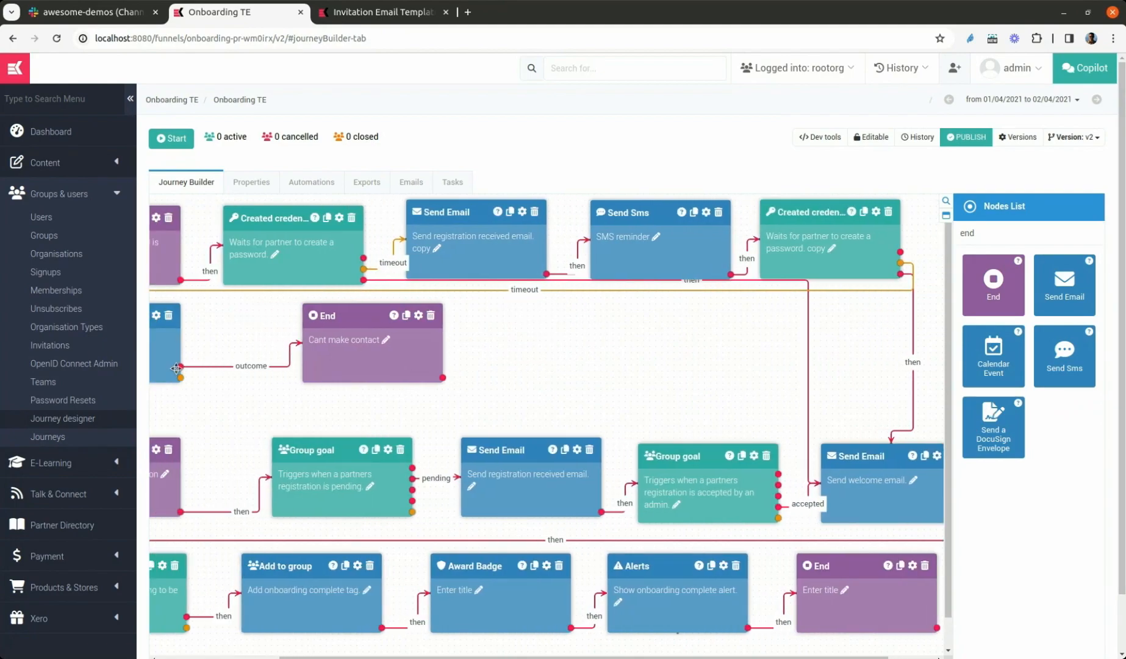
{"action": "left_click_drag", "start_coordinate": [180, 366], "coordinate": [866, 466]}
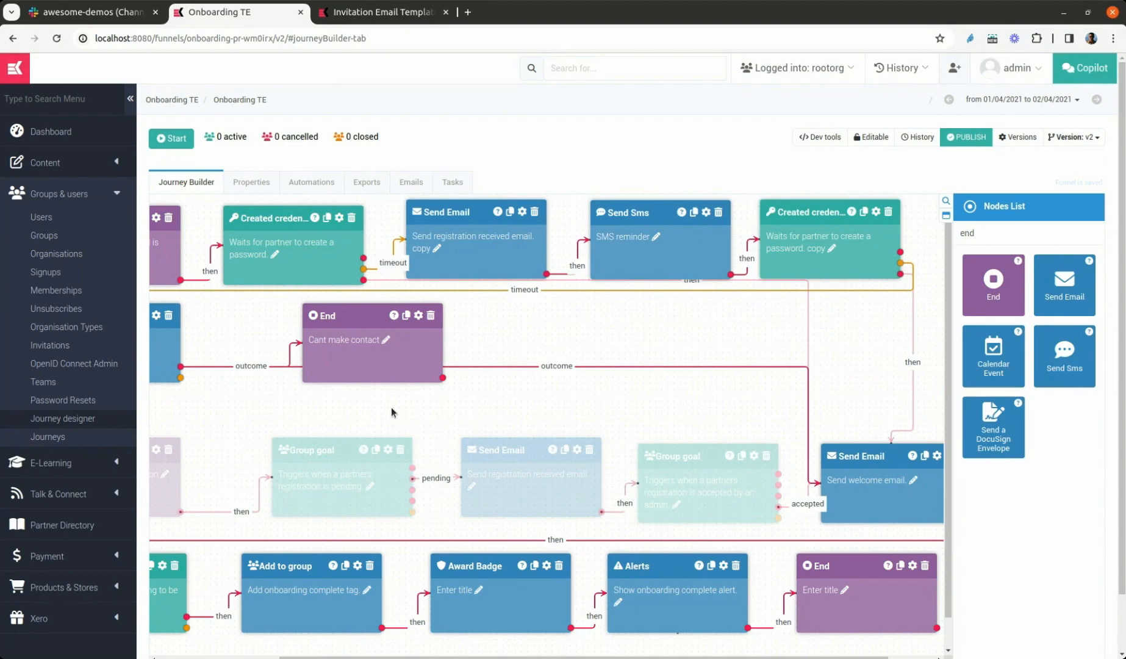
Title the Task node "Try to contact dealer manually"
{"action": "left_click_drag", "start_coordinate": [298, 401], "coordinate": [456, 402]}
{"action": "left_click", "coordinate": [219, 343]}
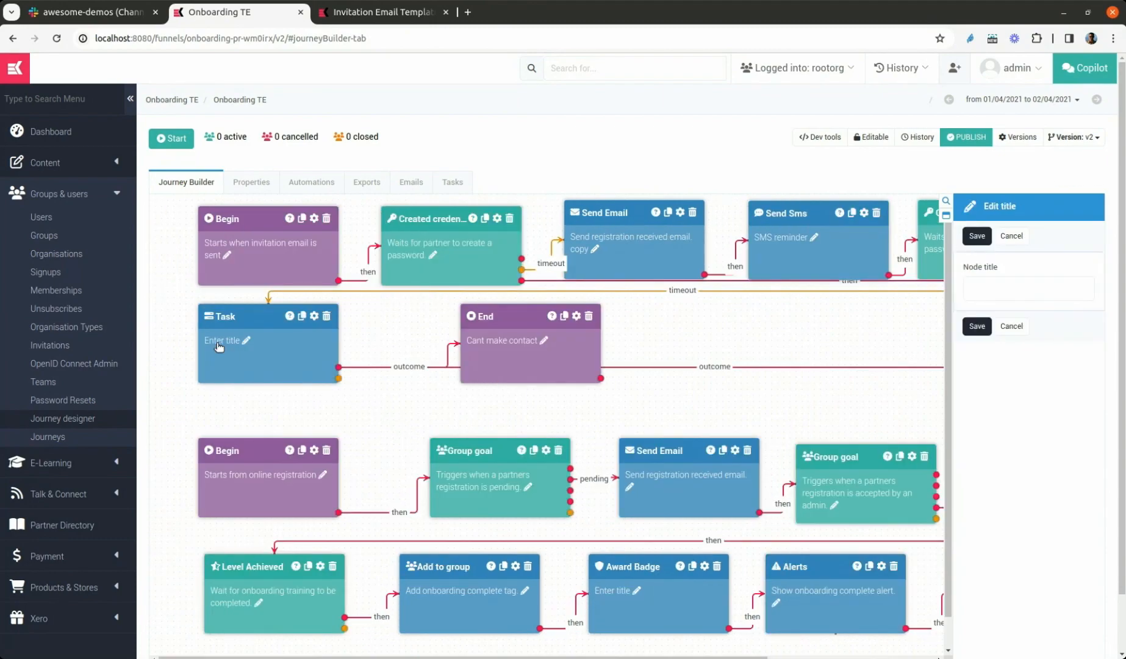
{"action": "left_click", "coordinate": [982, 290]}
{"action": "type", "text": "Try to contact"}
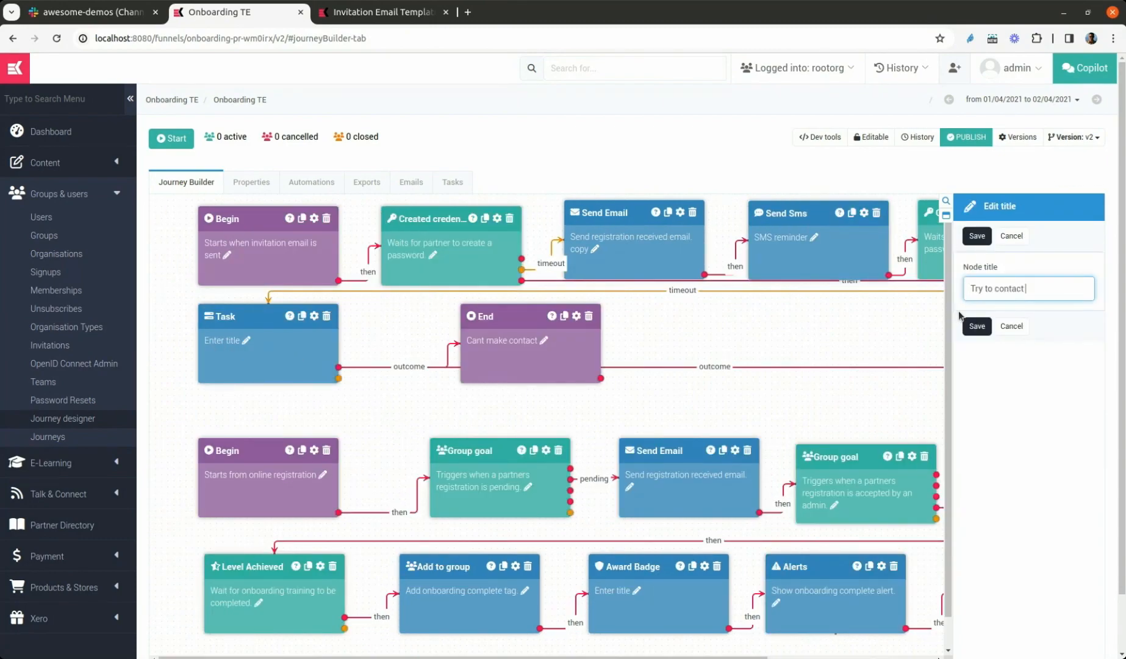
{"action": "type", "text": " dealer manuallyu"}
{"action": "key", "text": "BackSpace"}
{"action": "left_click", "coordinate": [976, 326]}
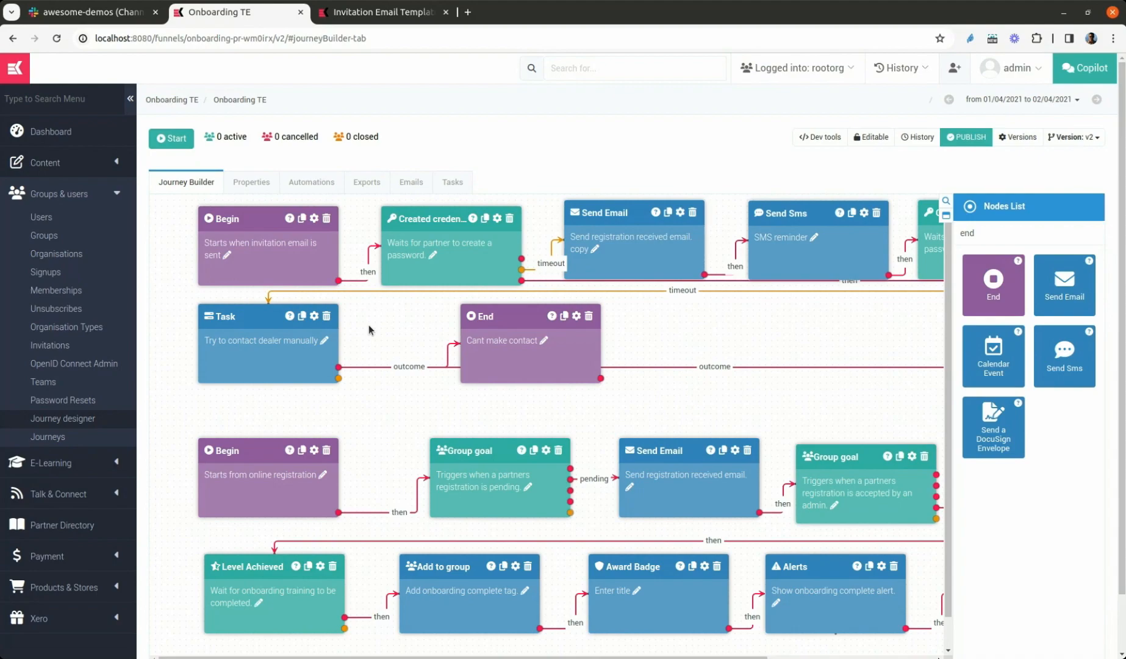
Open the Task node's details and examine the title and required-field options for its outcomes
{"action": "left_click", "coordinate": [314, 316]}
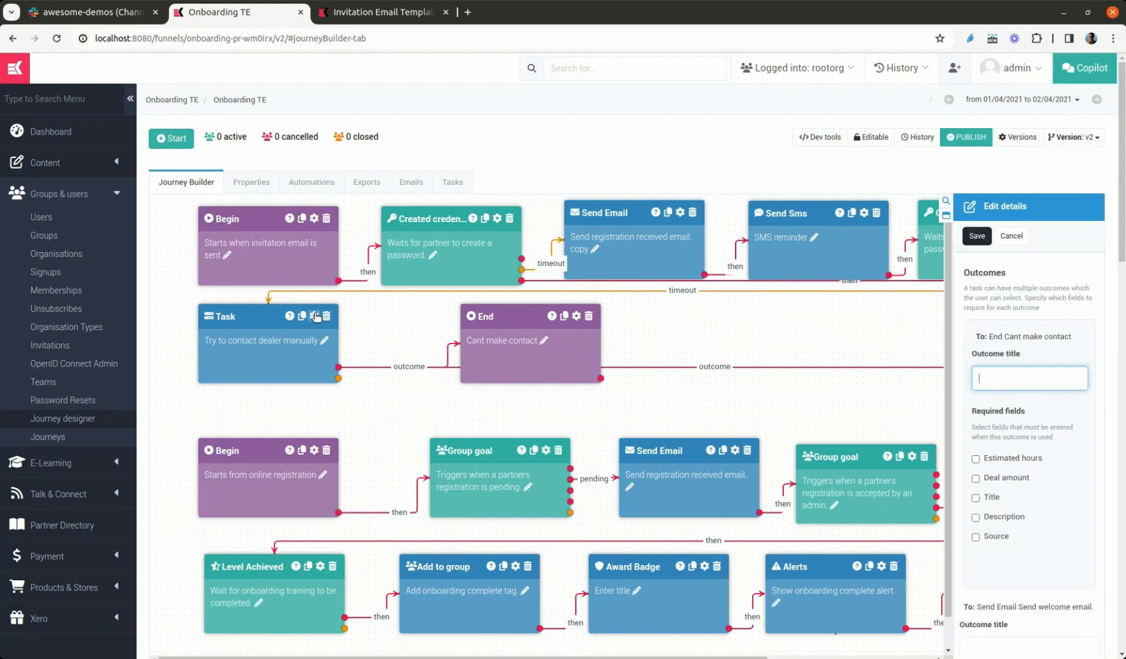
{"action": "left_click", "coordinate": [1071, 452]}
{"action": "scroll", "coordinate": [1089, 284], "scroll_direction": "down", "scroll_amount": 7}
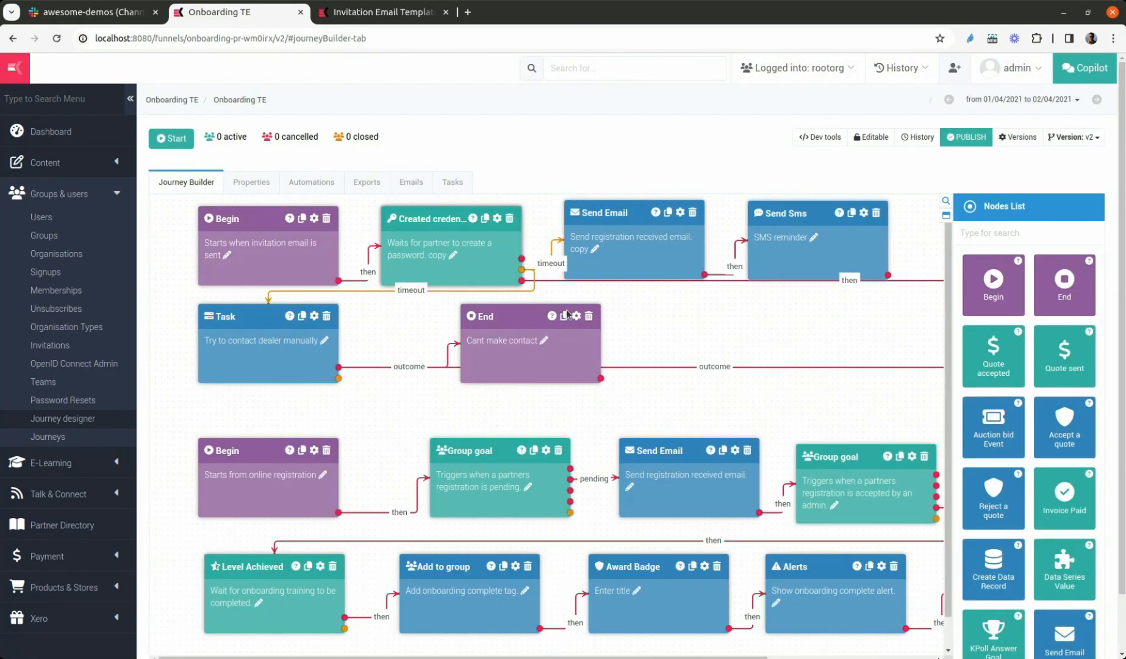
{"action": "left_click", "coordinate": [315, 317]}
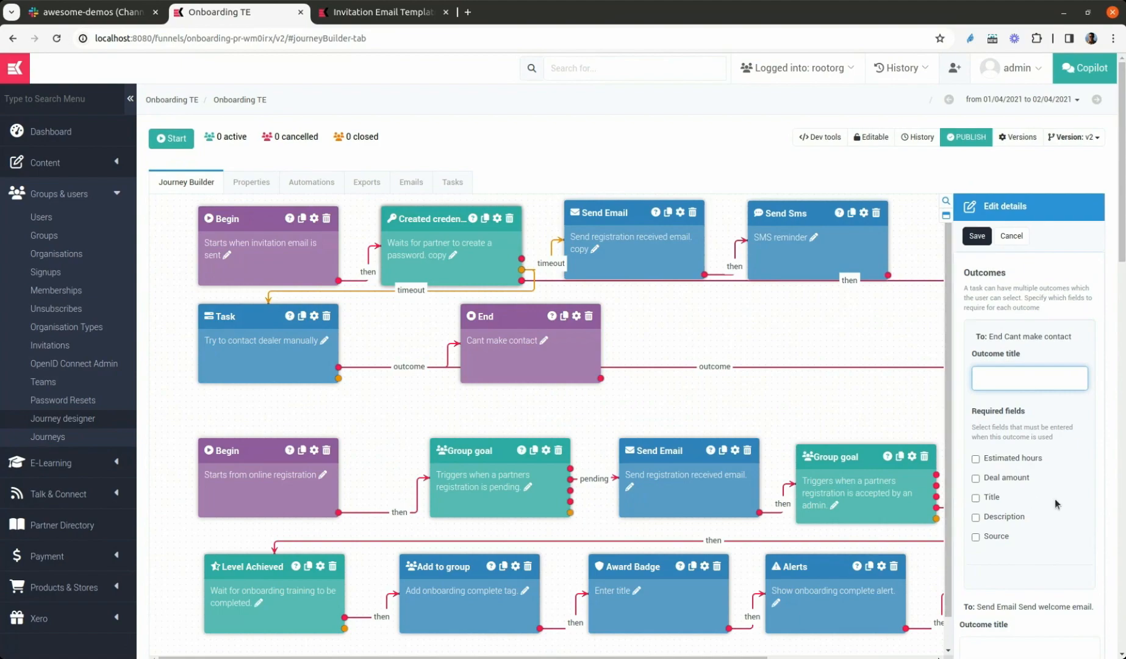
{"action": "left_click", "coordinate": [1101, 296]}
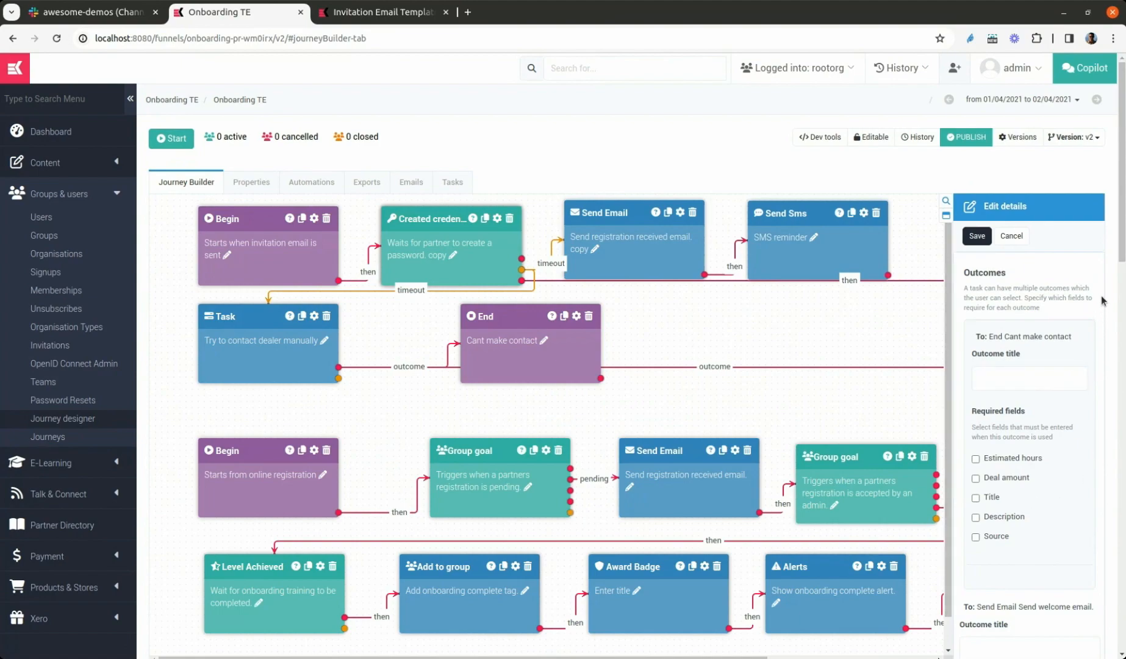